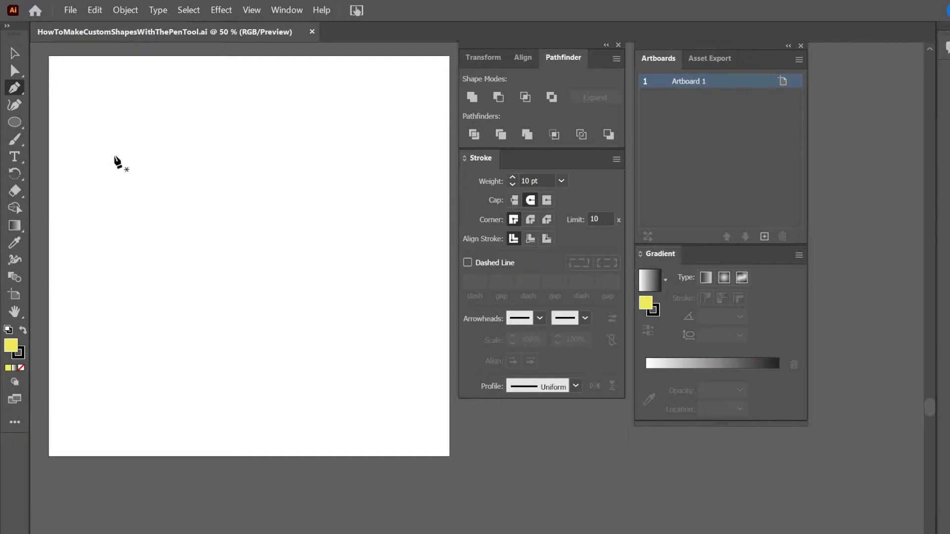
Draw the zigzag upper edge of a yellow starburst with the Pen tool, starting with the upper-left spike and running across the artboard
left_click(124, 136)
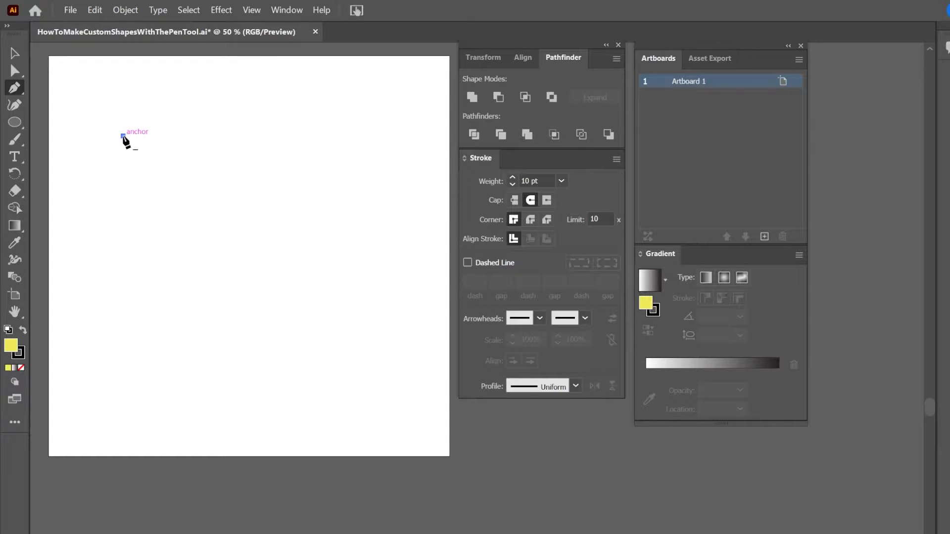
left_click(80, 85)
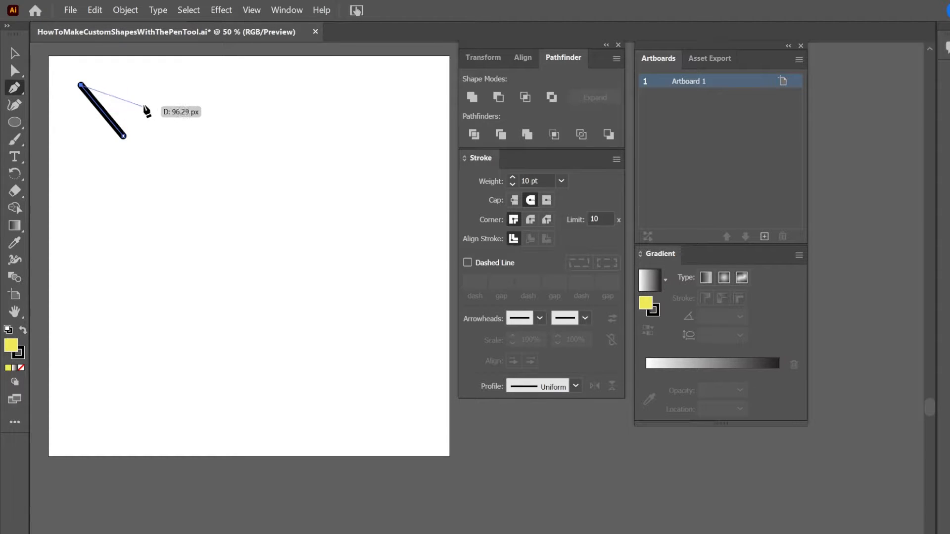
left_click(146, 102)
left_click(143, 62)
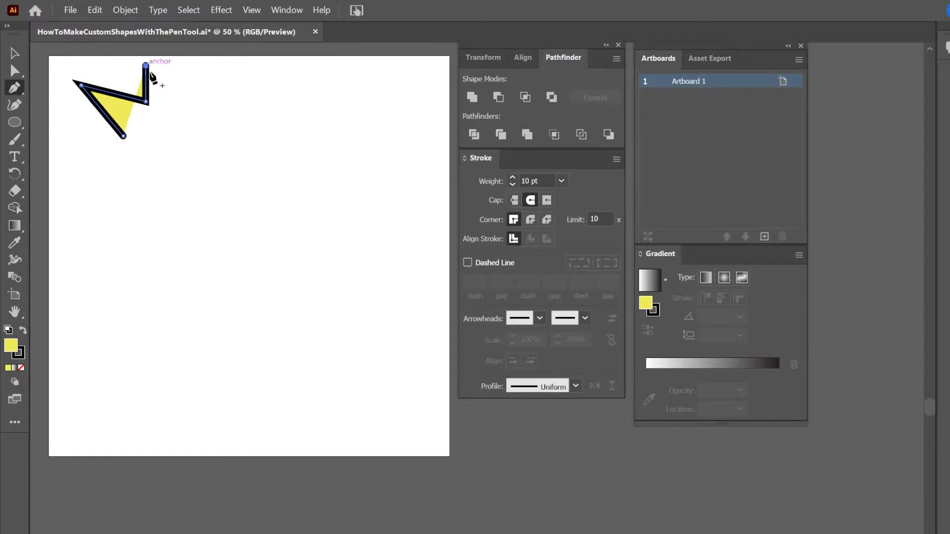
left_click(178, 94)
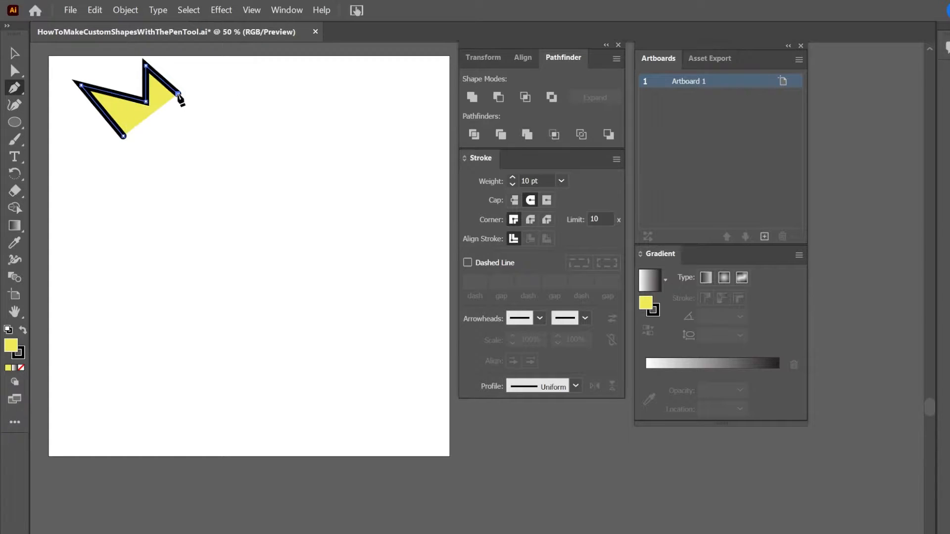
left_click(199, 63)
left_click(214, 88)
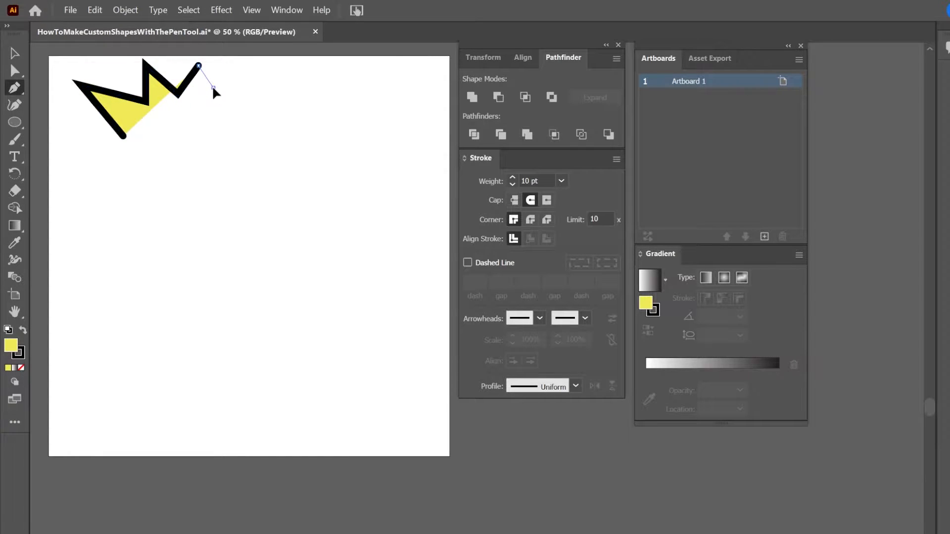
left_click(237, 64)
left_click(255, 93)
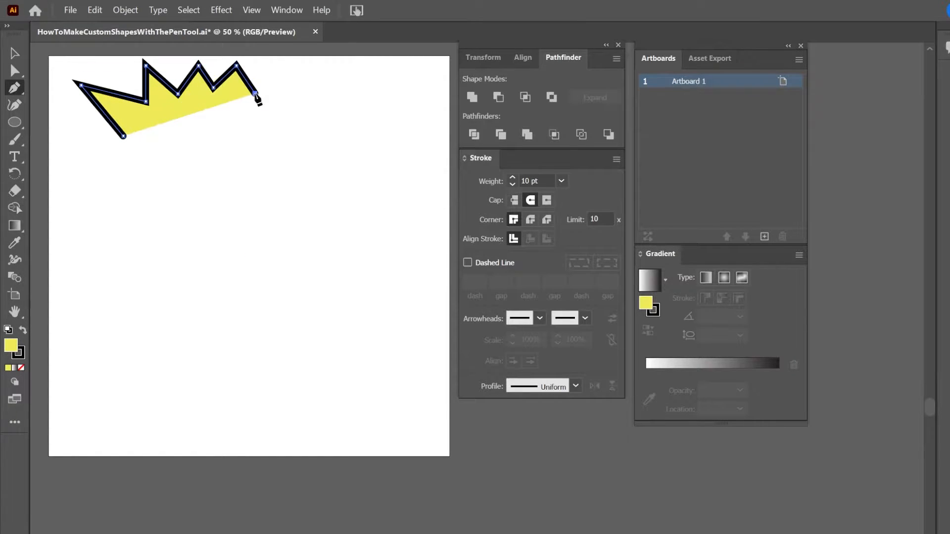
left_click(276, 62)
left_click(295, 99)
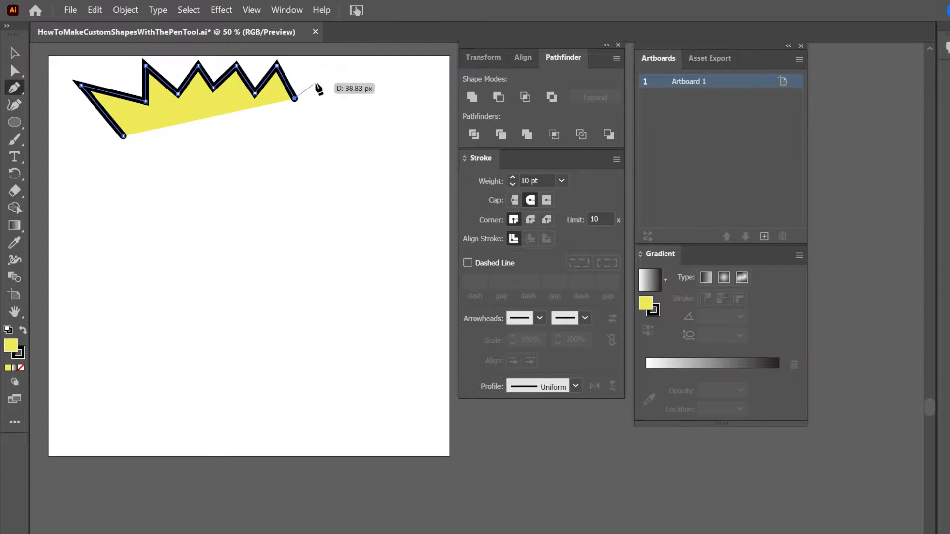
left_click(327, 70)
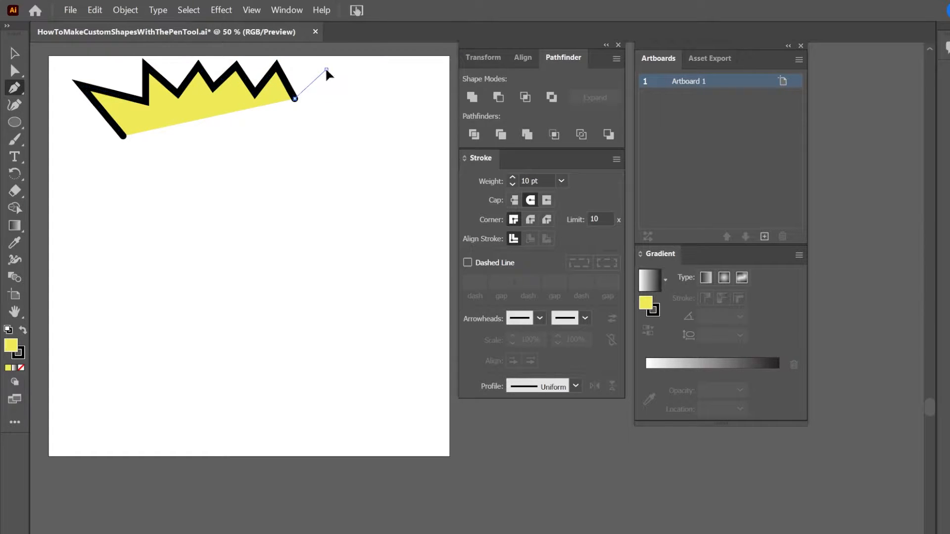
left_click(350, 100)
left_click(385, 72)
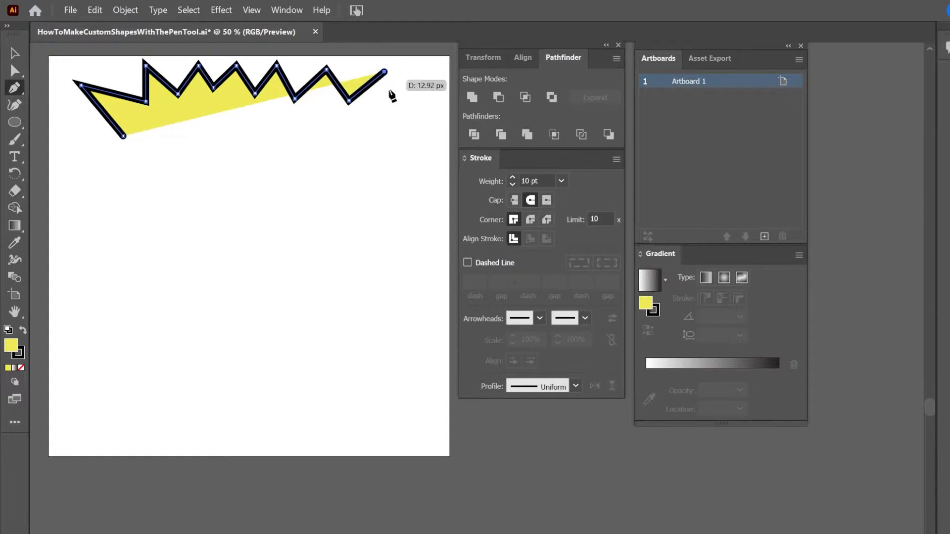
left_click(390, 115)
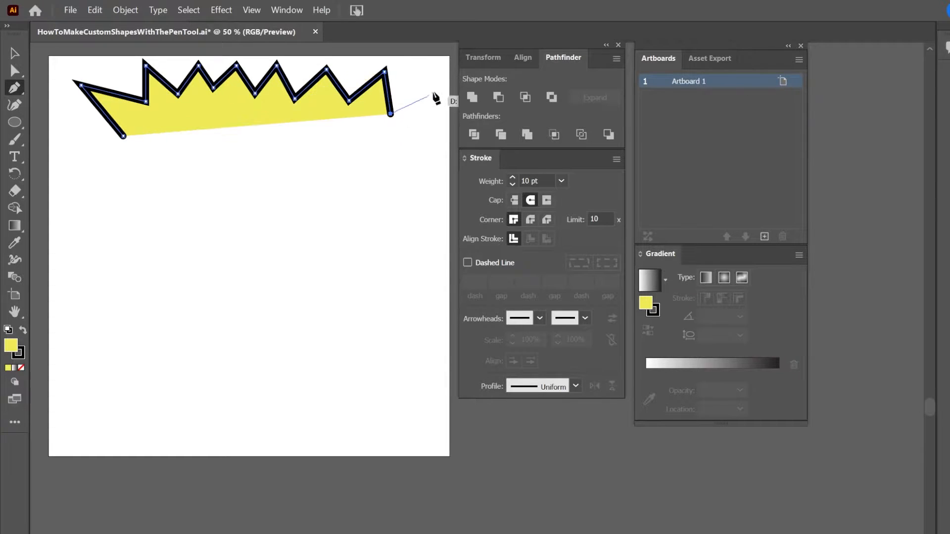
Continue the starburst path down its right side with straight-sided spikes at the upper-right, middle-right and lower-right
left_click(436, 89)
left_click(400, 143)
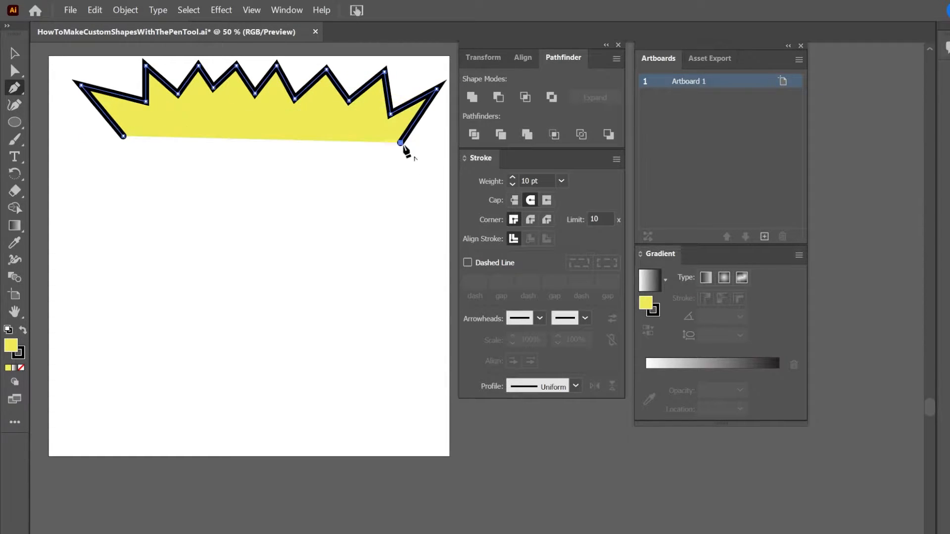
left_click(430, 175)
left_click(389, 176)
left_click(432, 181)
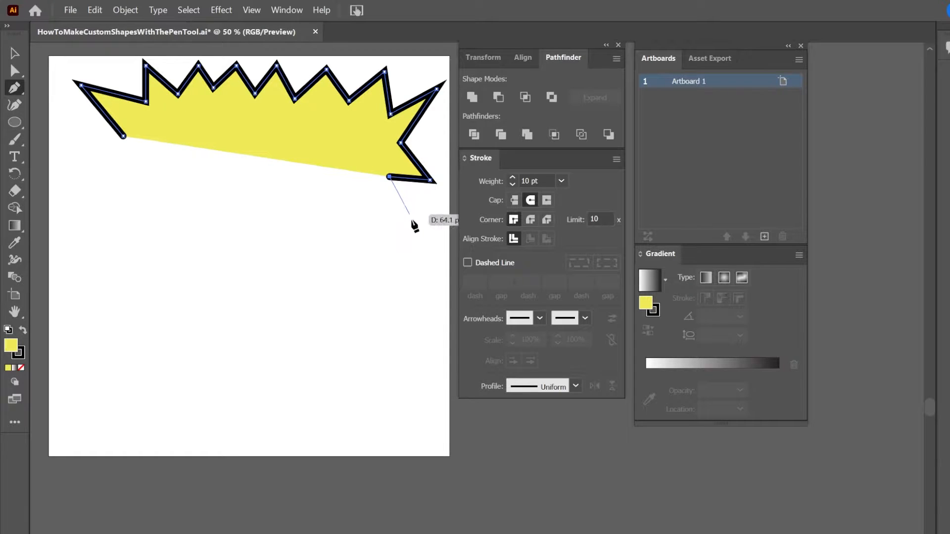
left_click(410, 231)
Draw the starburst's lower and left spikes with straight segments and close the path at its starting anchor
left_click(349, 195)
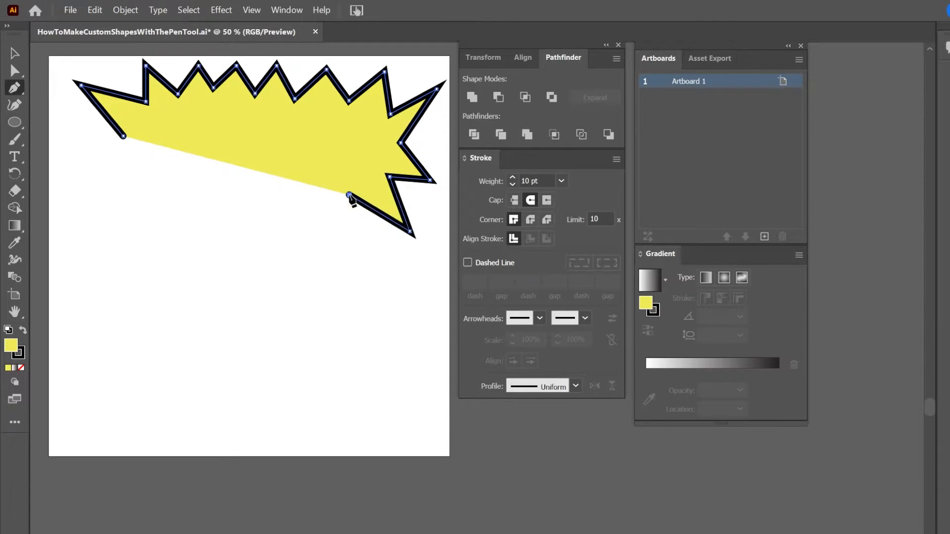
left_click(332, 242)
left_click(299, 200)
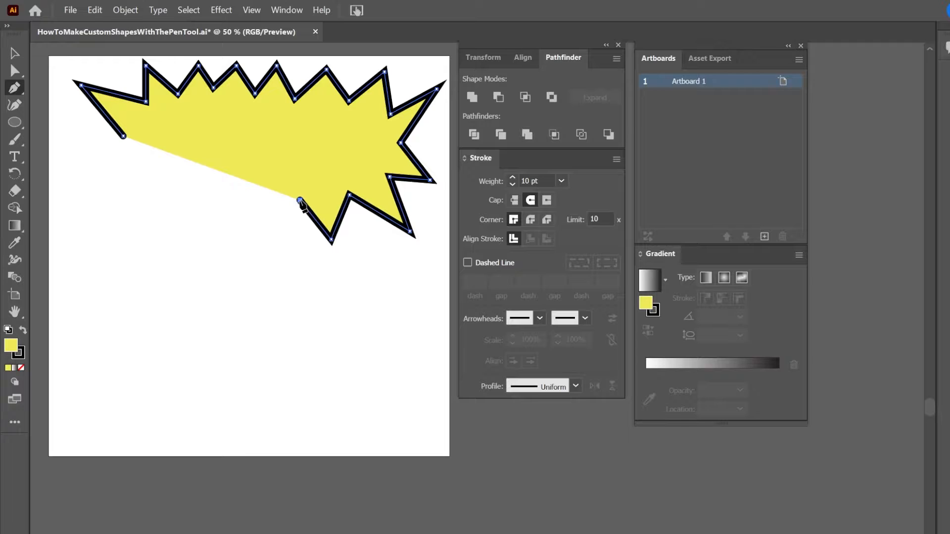
left_click(253, 249)
left_click(242, 204)
left_click(185, 247)
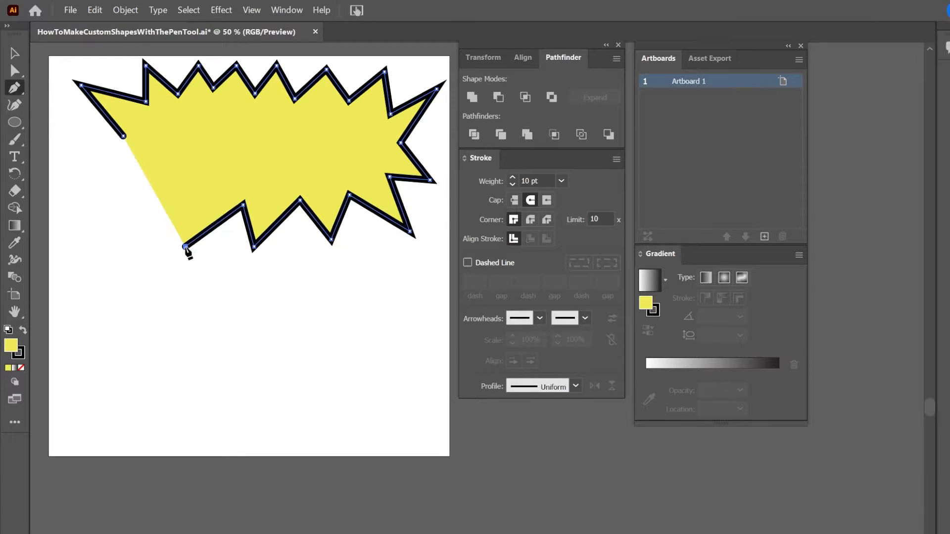
left_click(174, 195)
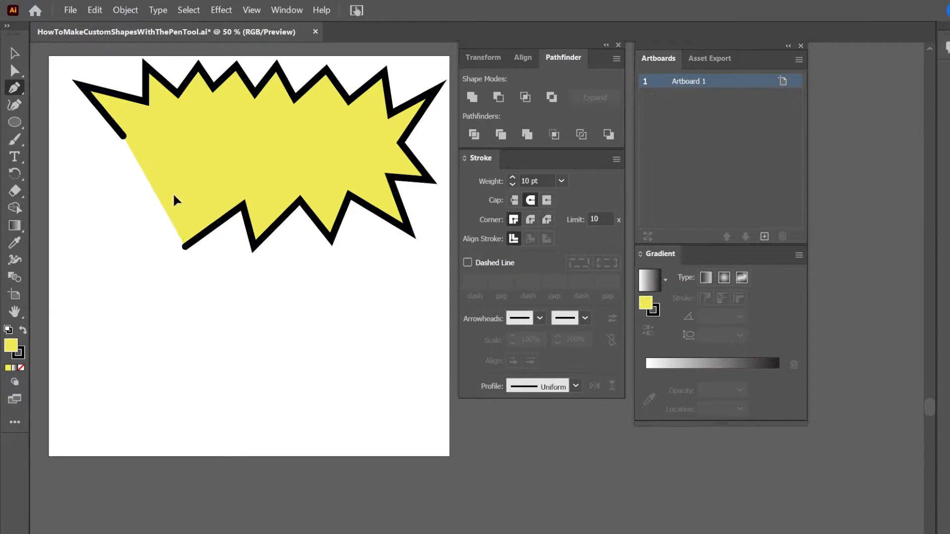
left_click(116, 247)
left_click(135, 193)
left_click(81, 165)
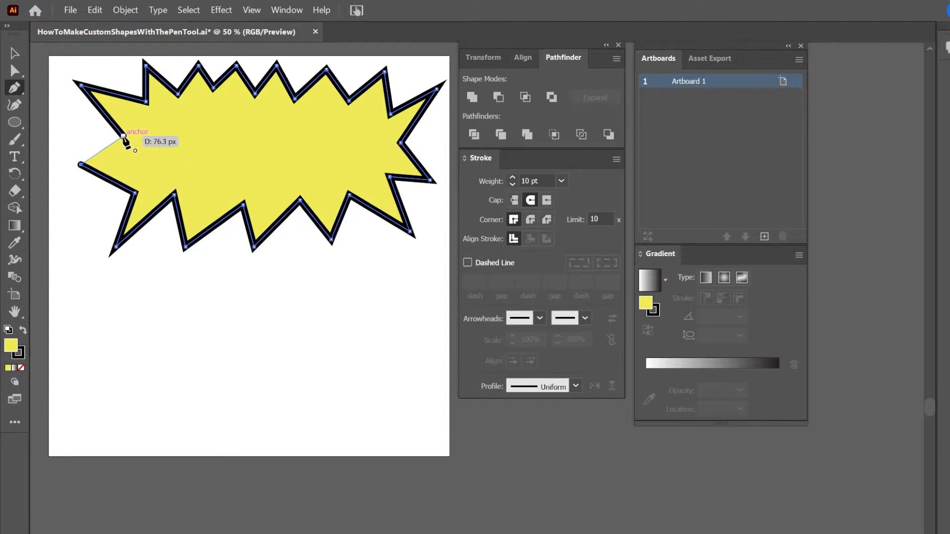
left_click(123, 136)
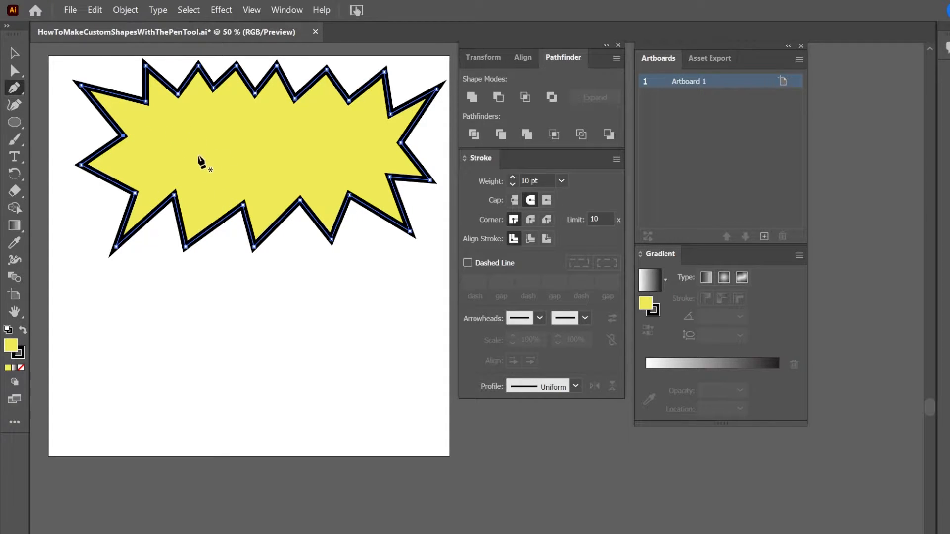
Add a point text object reading "POW!" on the artboard below the starburst
key("t")
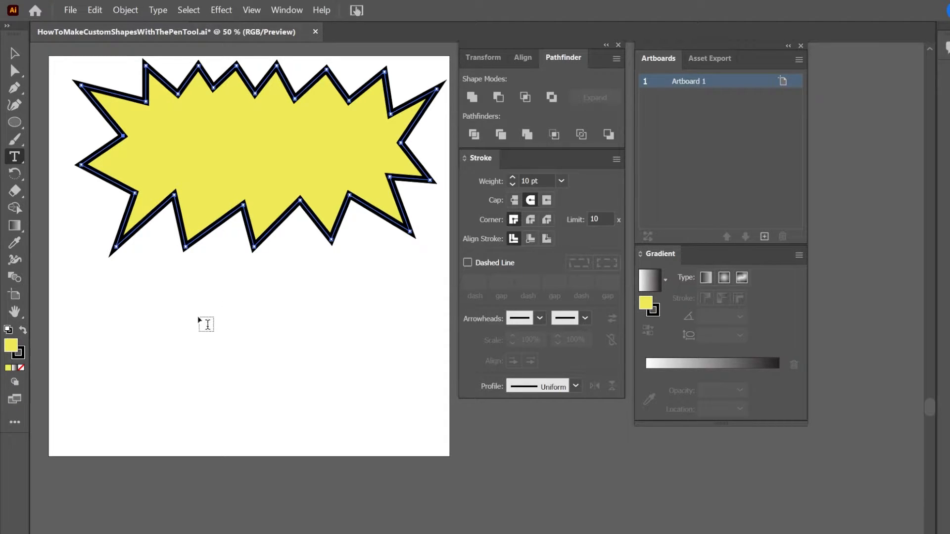
left_click(220, 333)
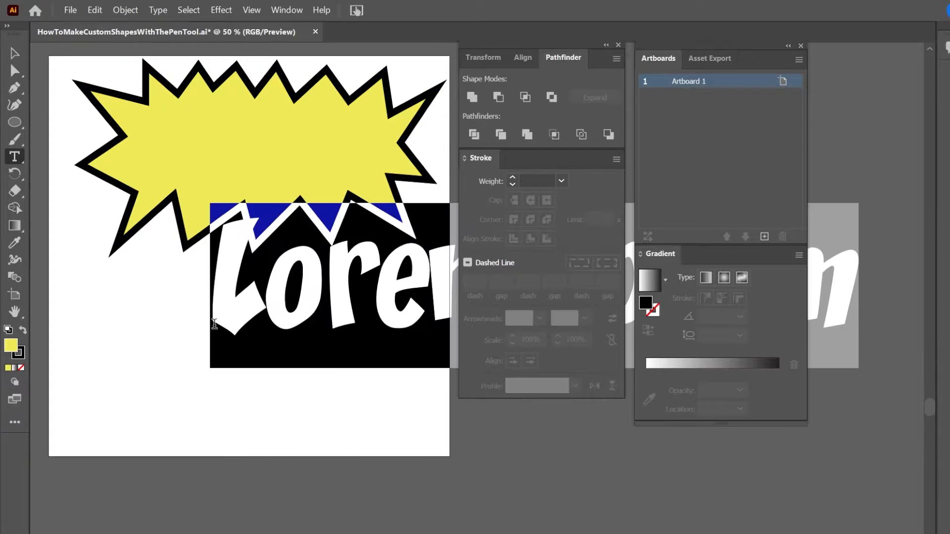
type("POW!")
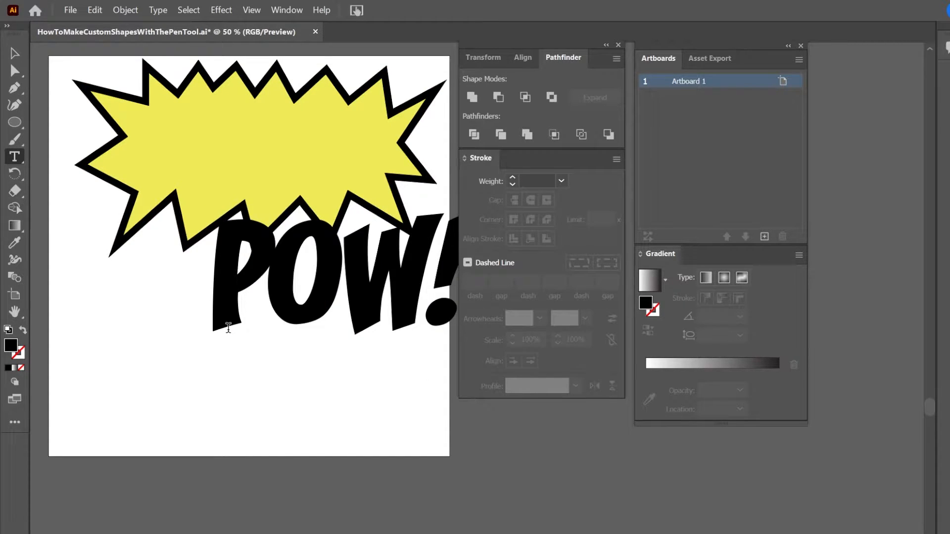
key("Escape")
Move the POW! text onto the starburst, scale it down to fit inside, and center it within the shape
left_click_drag(356, 318, 266, 188)
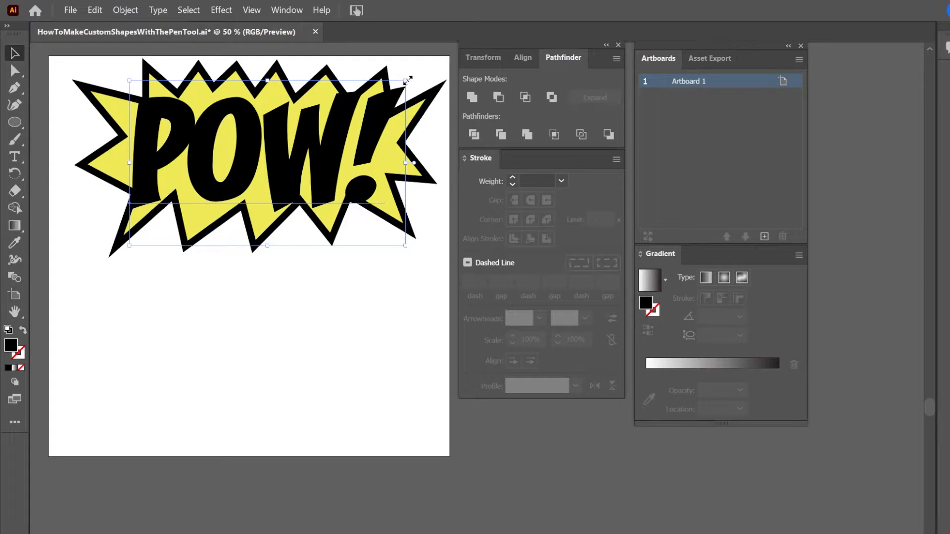
left_click_drag(408, 80, 363, 108)
left_click_drag(338, 140, 332, 137)
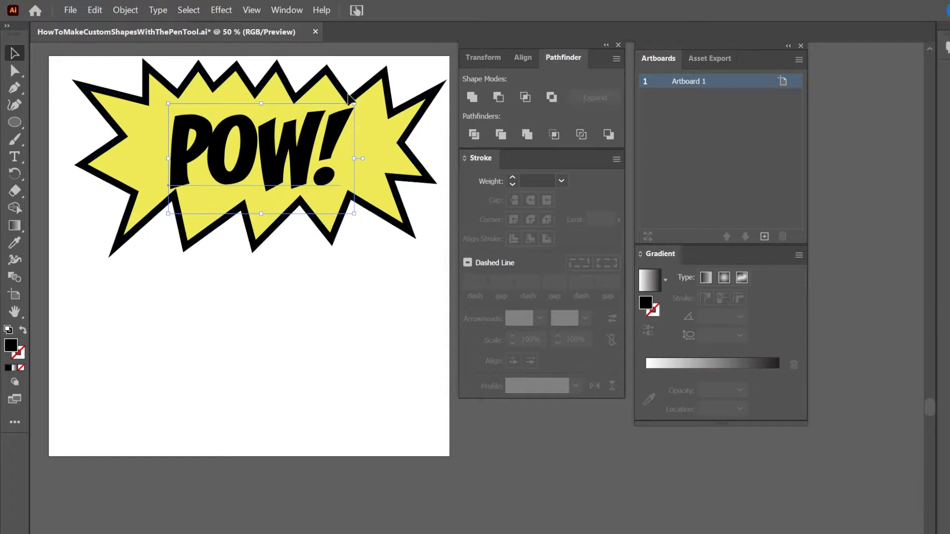
left_click(353, 84)
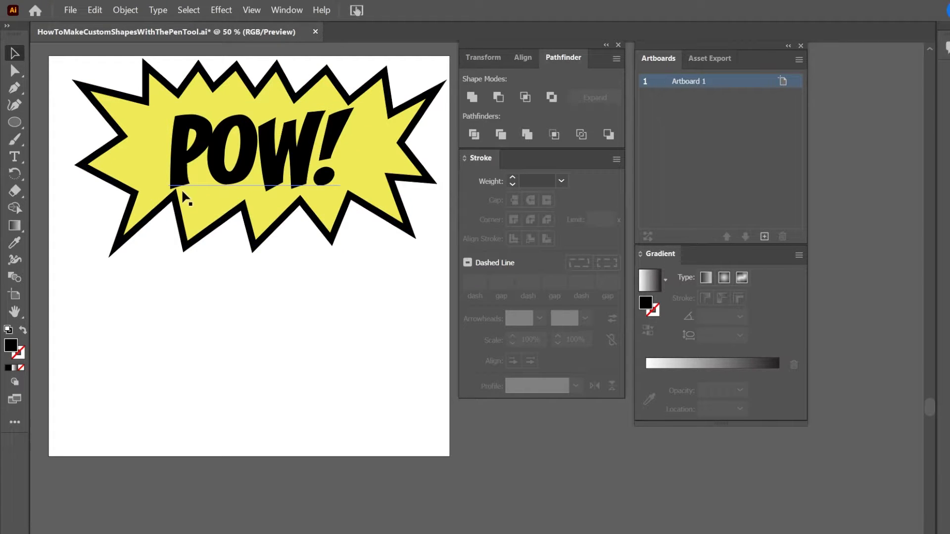
Move the starburst's inner anchor point below the letter P down and away from the lettering using Direct Selection
key("a")
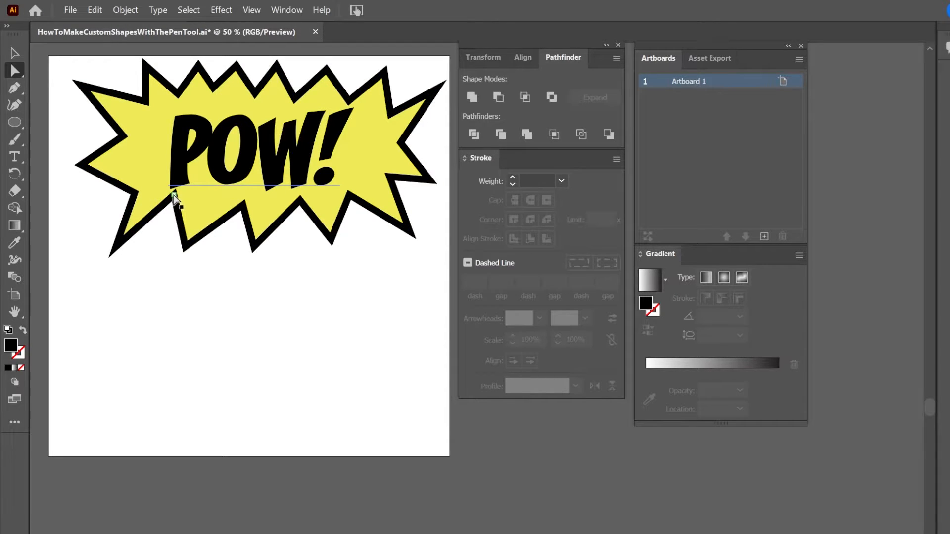
left_click_drag(173, 198, 170, 220)
key("ctrl+z")
left_click(181, 229)
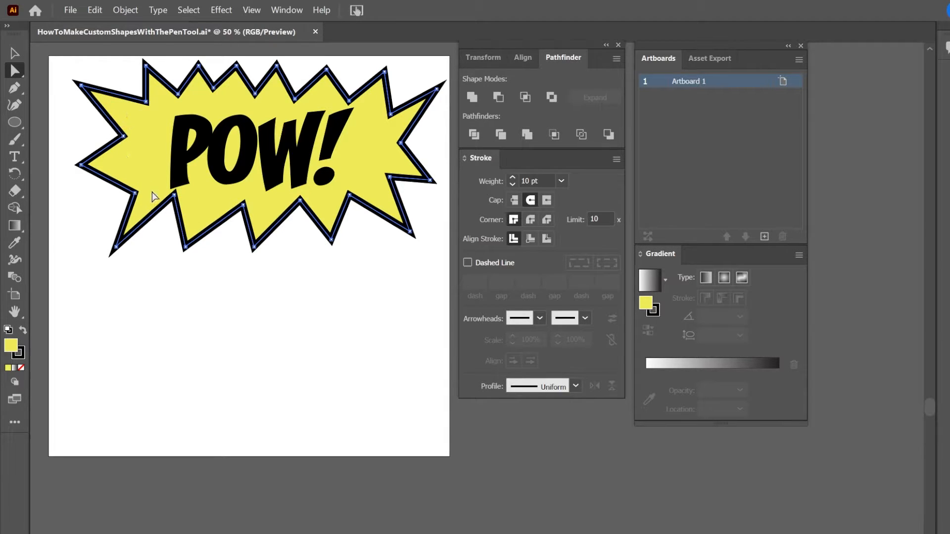
left_click(175, 194)
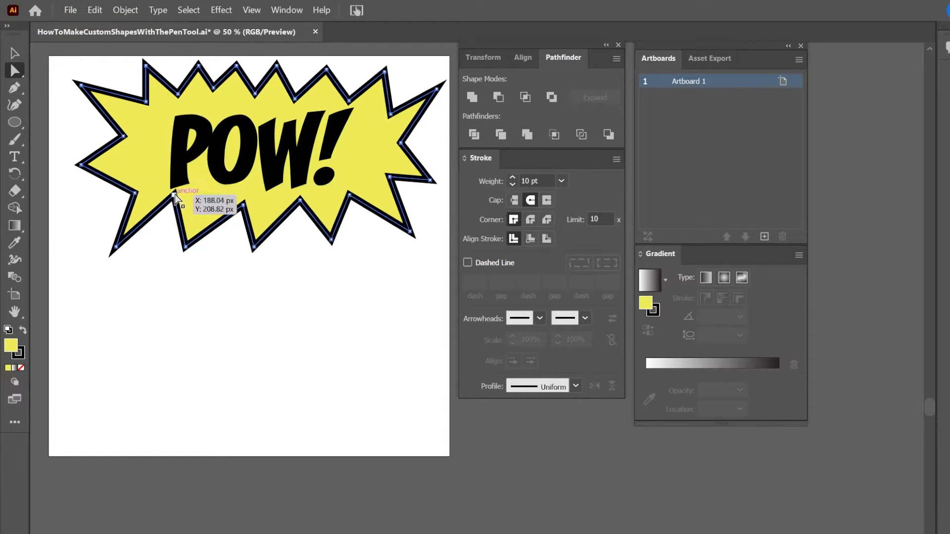
left_click_drag(175, 194, 167, 209)
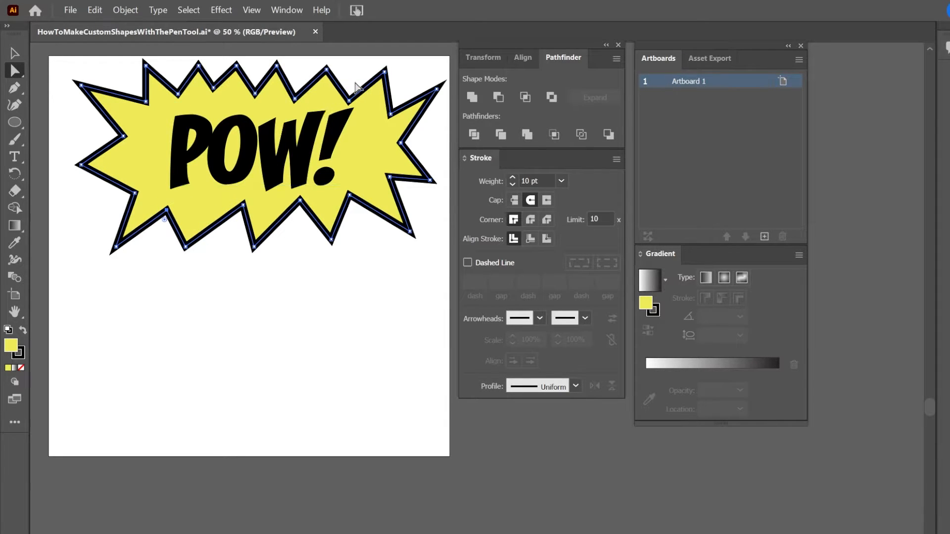
Raise the starburst's inner anchor point above the exclamation mark to give the text more room
left_click(349, 101)
left_click_drag(349, 101, 349, 93)
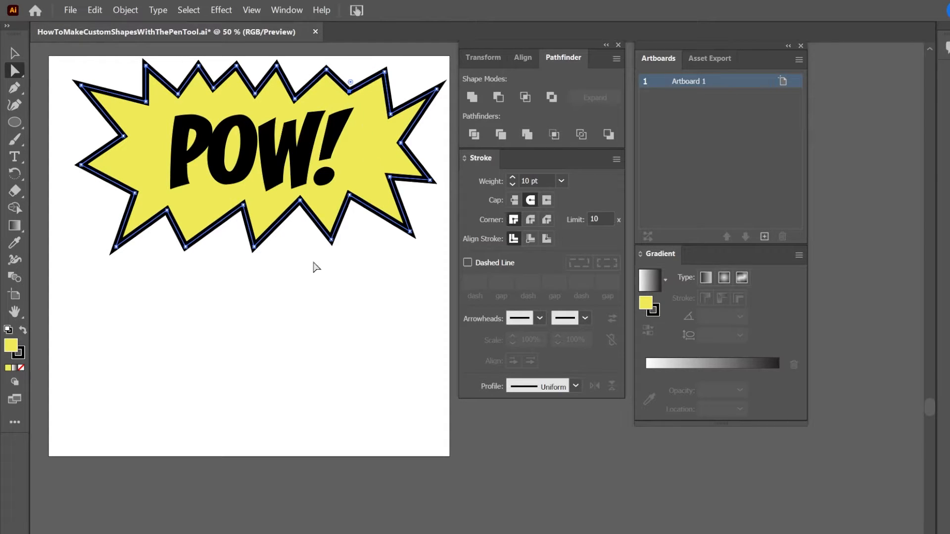
left_click(165, 266)
Add three anchor points with the Pen tool along the lower edge of the starburst's middle-left spike
left_click(124, 192)
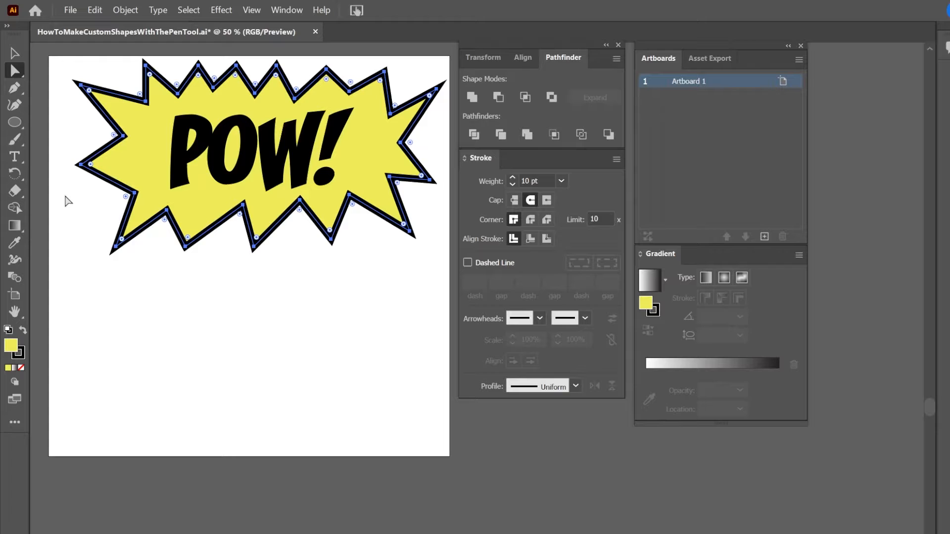
key("p")
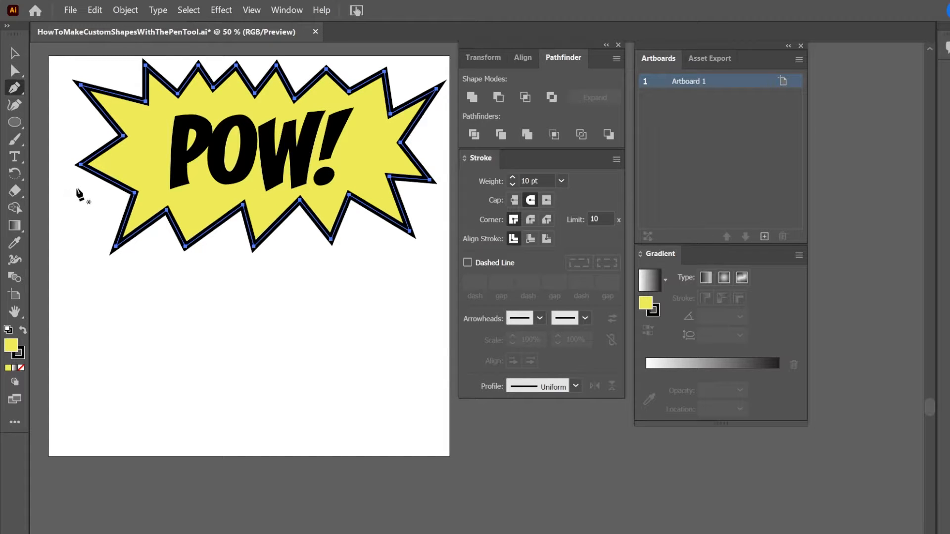
left_click(98, 174)
Pull the middle added anchor outward to form an extra lower-left spike, and move its neighboring inner anchors deeper into the starburst
key("a")
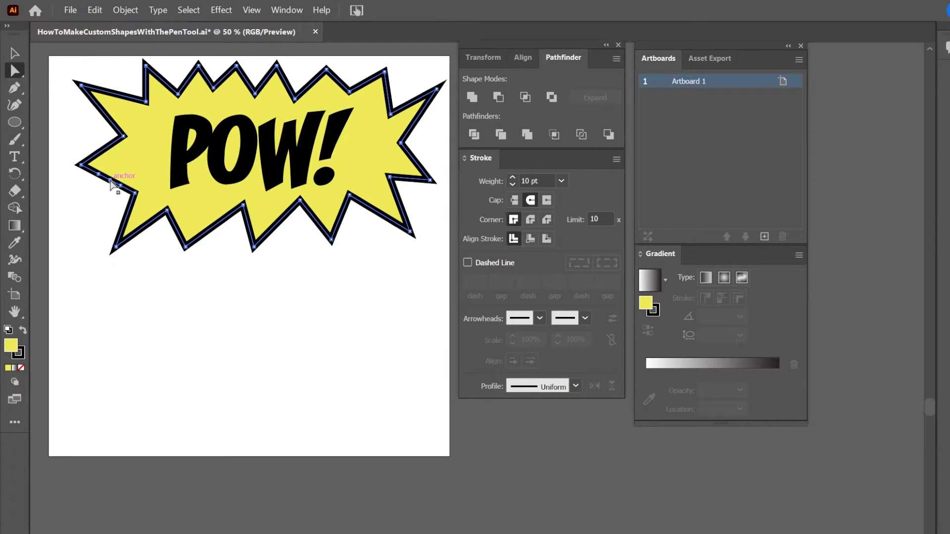
left_click_drag(109, 188, 81, 209)
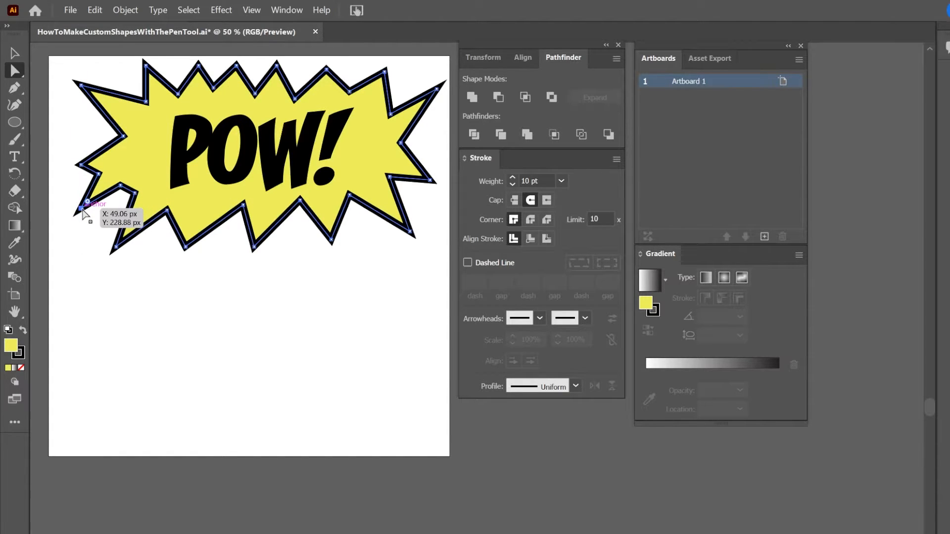
left_click_drag(98, 176, 132, 183)
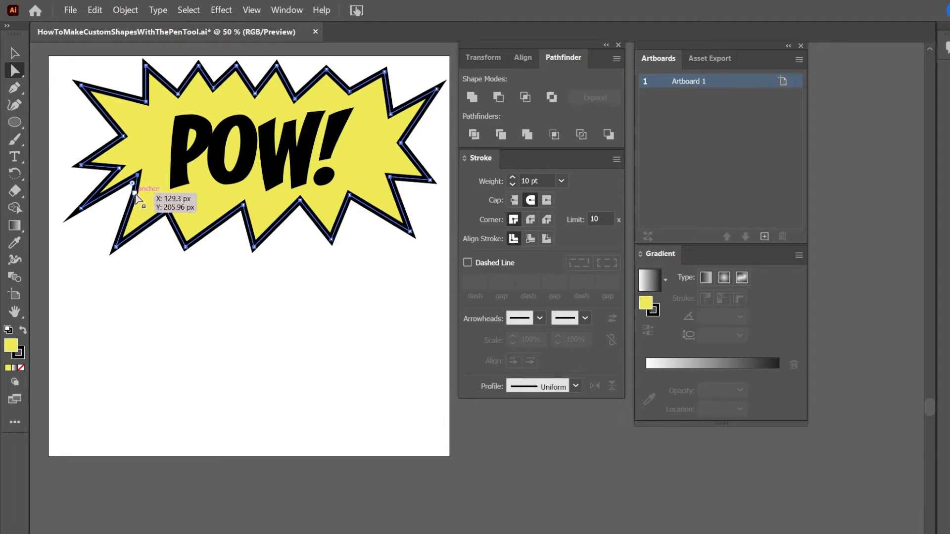
left_click_drag(135, 193, 107, 219)
key("ctrl+z")
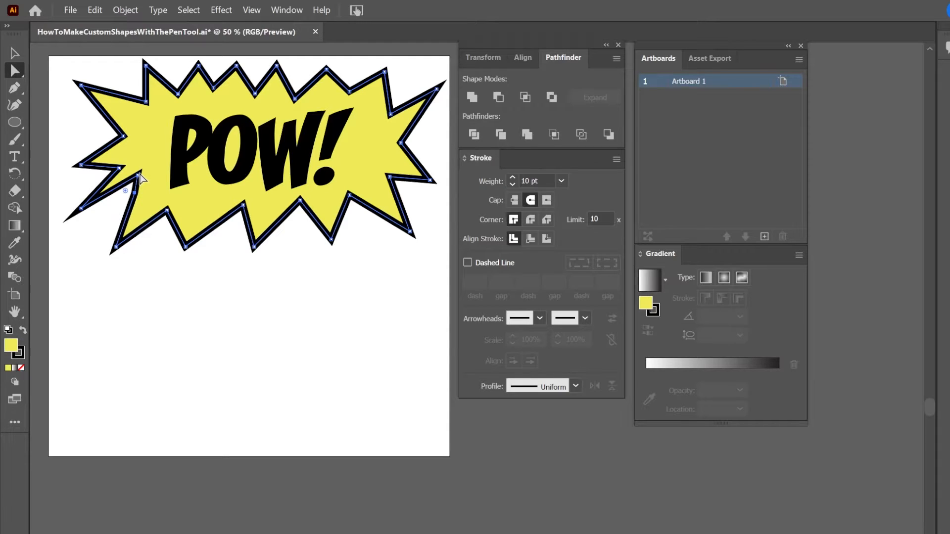
Delete the surplus inner anchor point beside the starburst's lower-left spike with the Pen tool and deselect the shape
key("p")
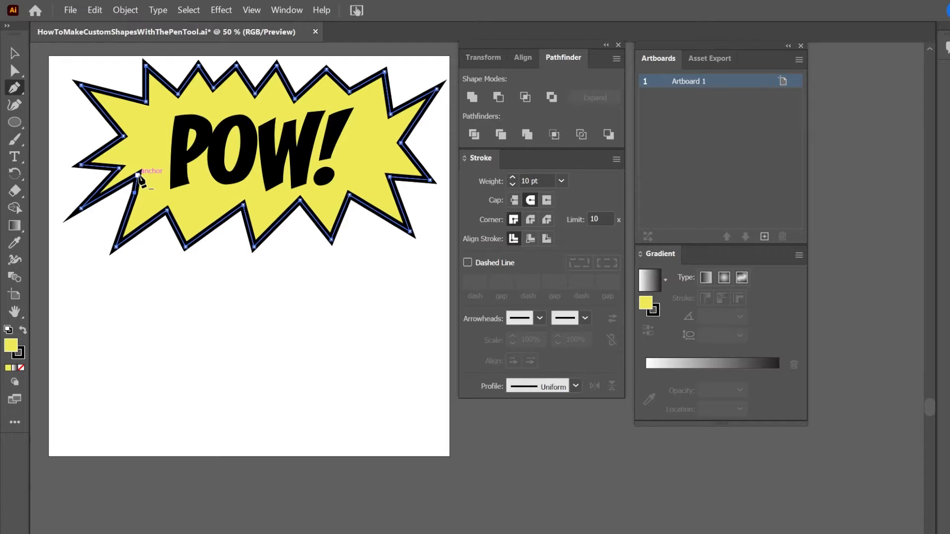
left_click(138, 175)
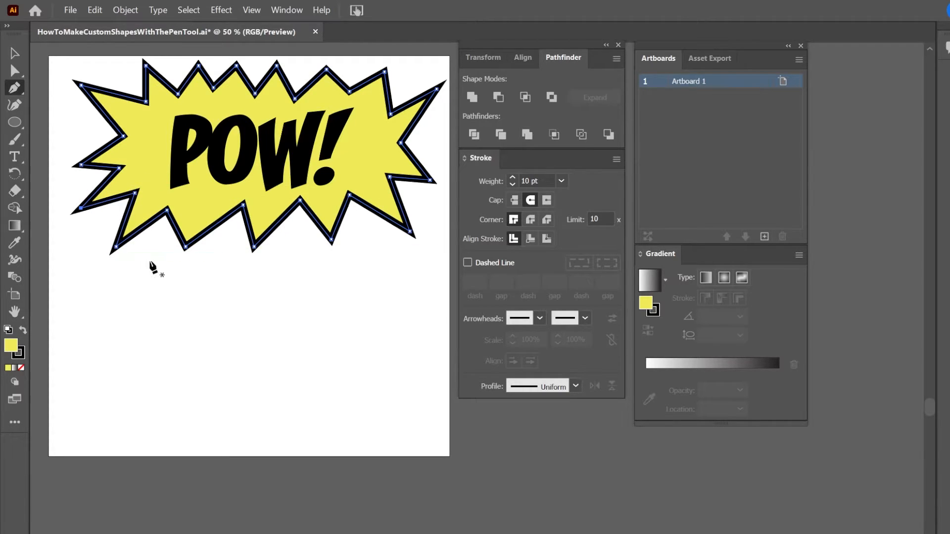
key("v")
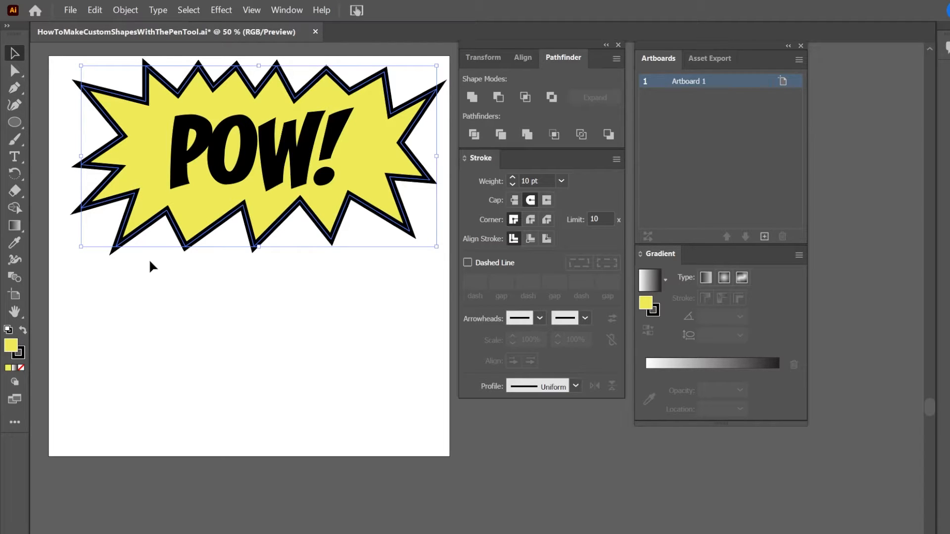
left_click(150, 261)
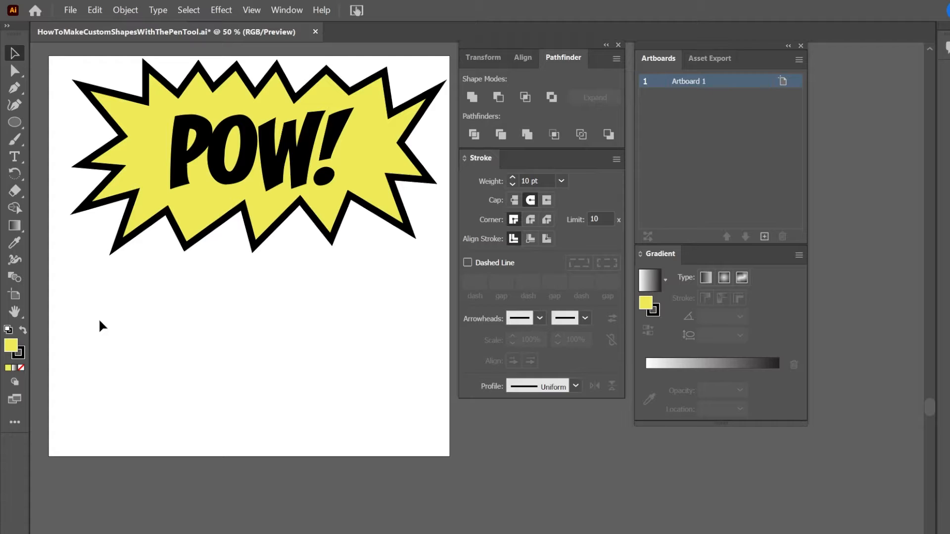
Draw a closed four-sided, straight-edged diamond with the Pen tool in the empty area below the starburst's left half
key("p")
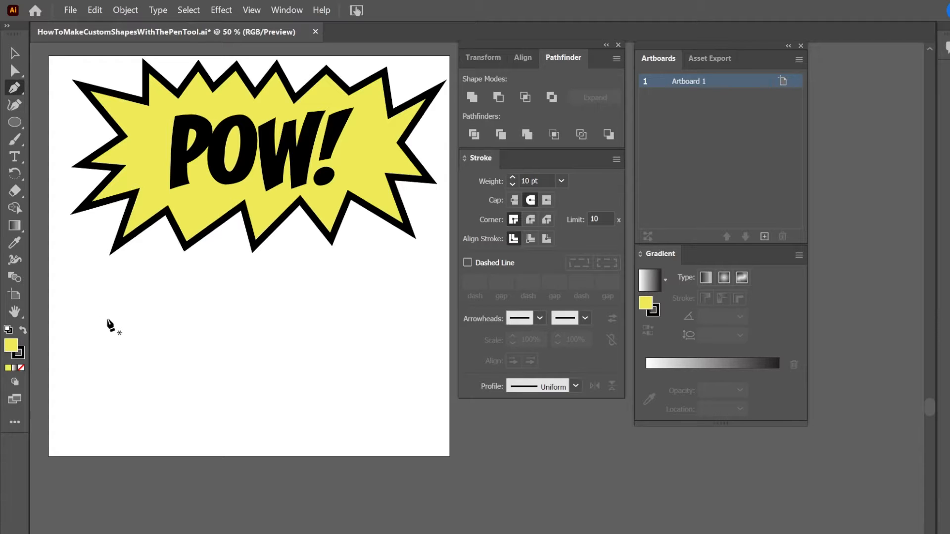
left_click(156, 296)
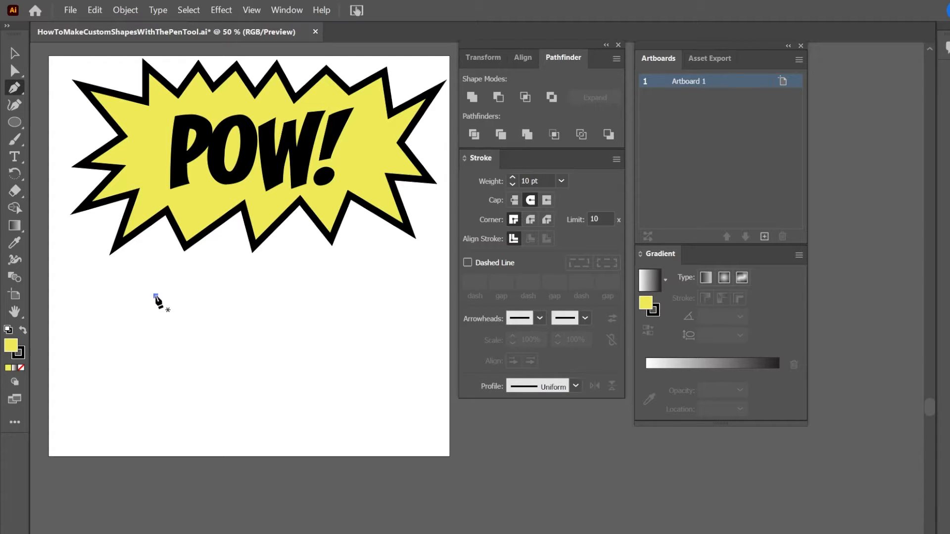
left_click(95, 349)
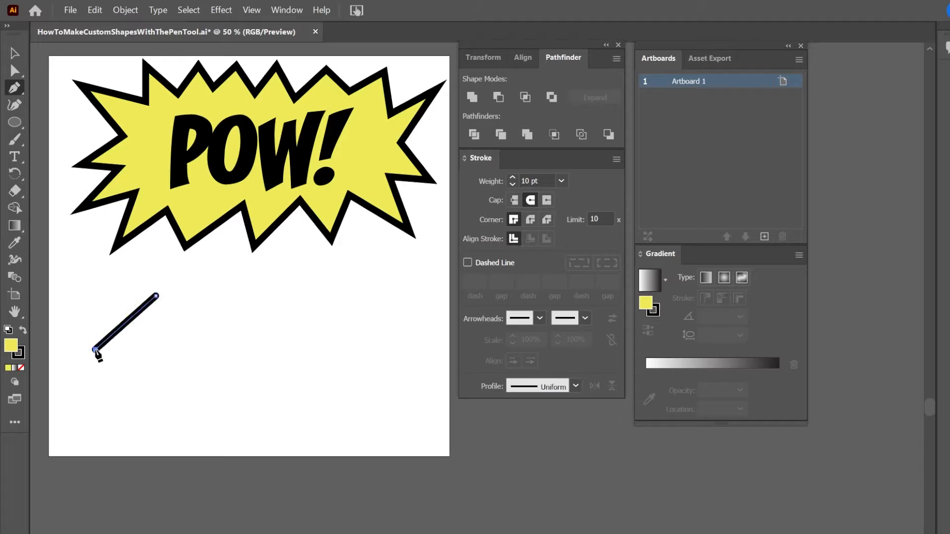
left_click(156, 421)
left_click(195, 346)
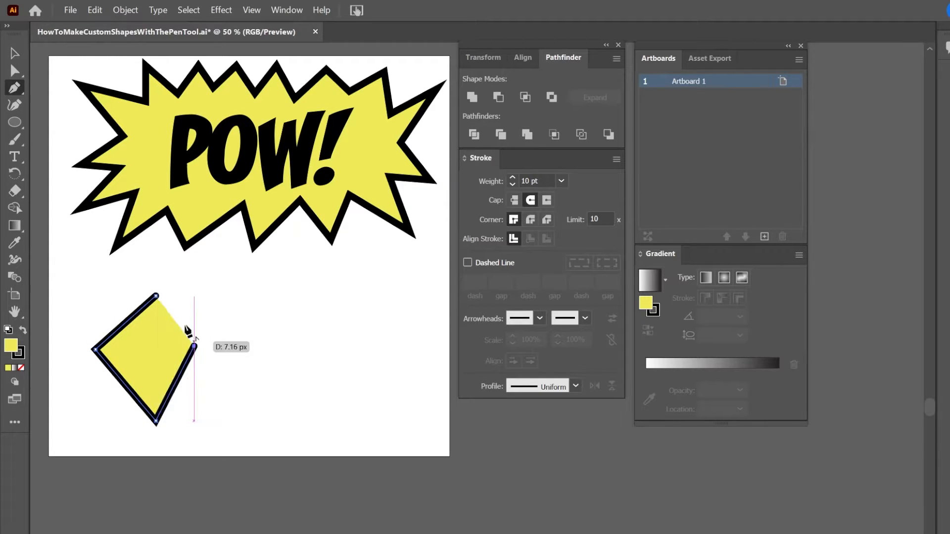
left_click(156, 296)
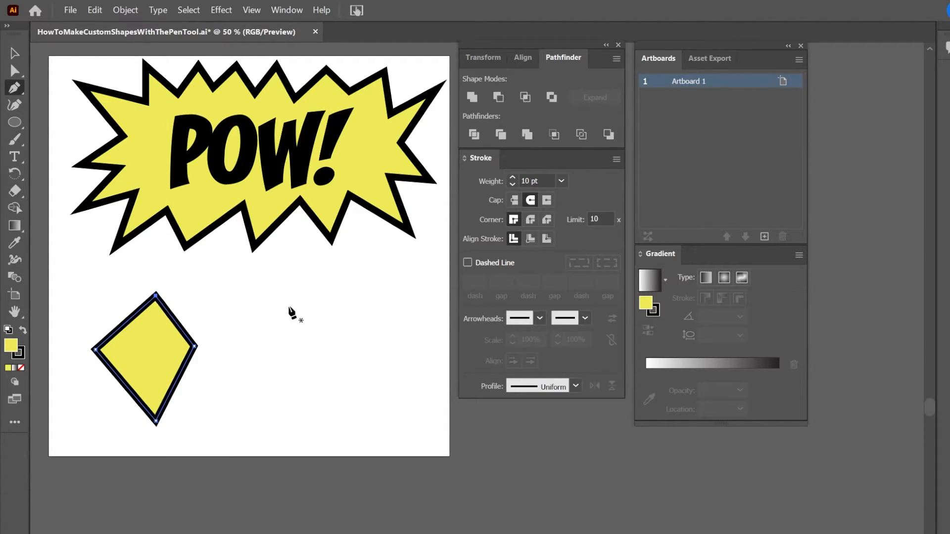
Draw a large closed rounded shape with four curved Pen tool anchors beside the diamond
left_click(318, 282)
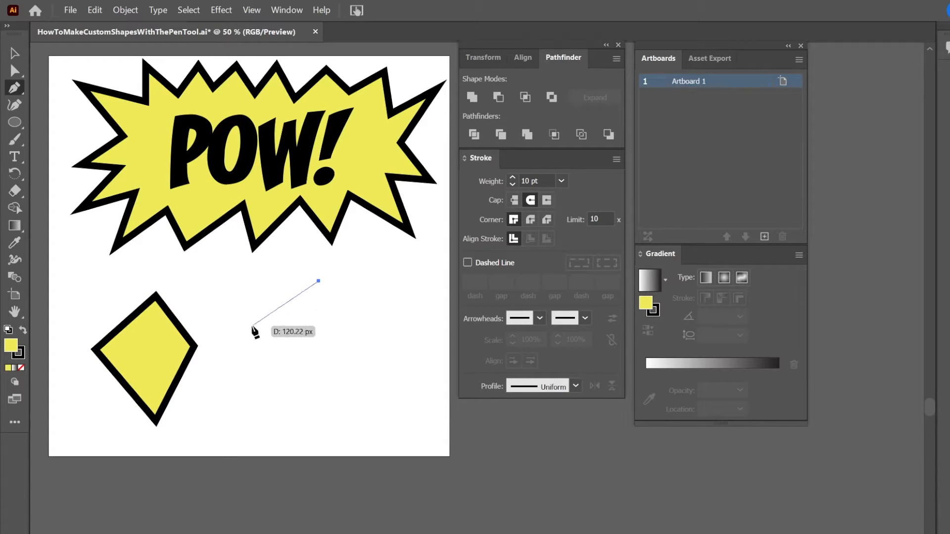
left_click_drag(254, 348, 254, 414)
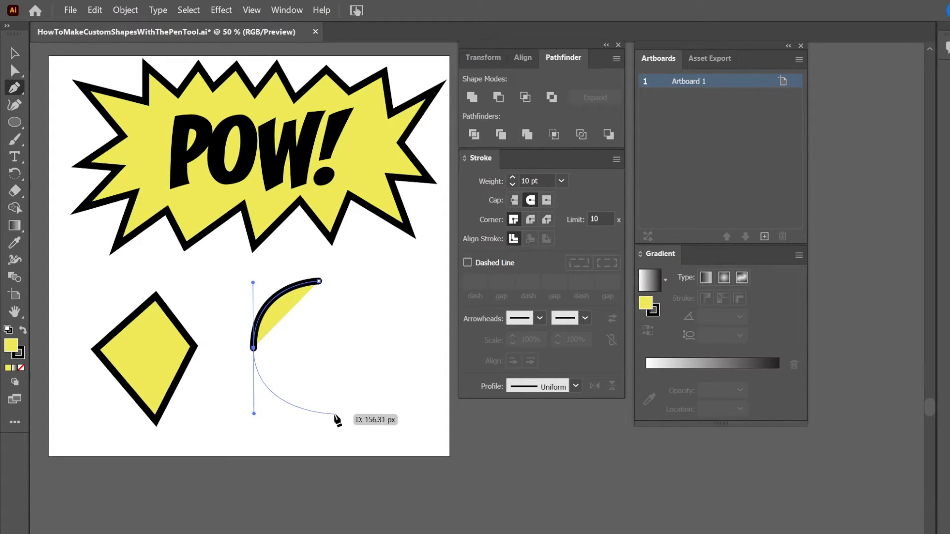
left_click_drag(334, 414, 369, 414)
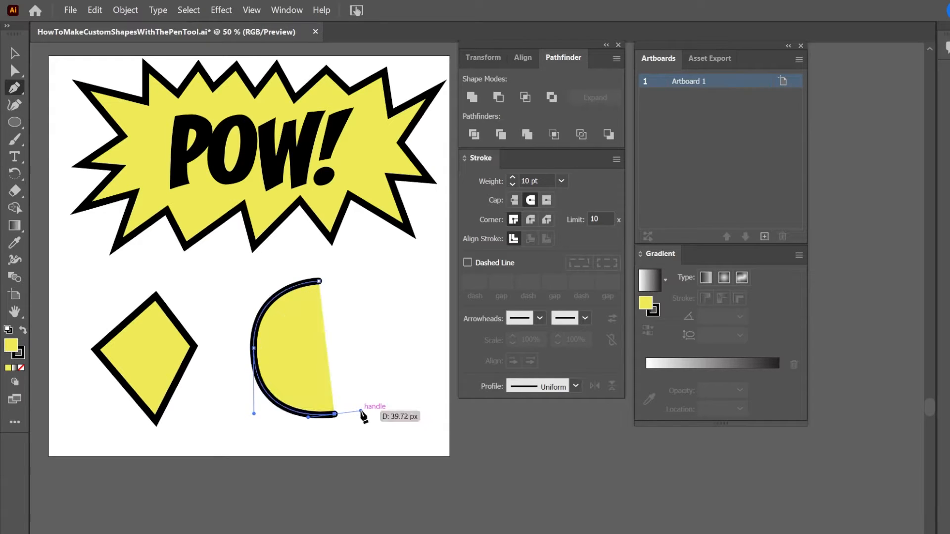
left_click_drag(407, 339, 403, 286)
left_click_drag(319, 281, 285, 289)
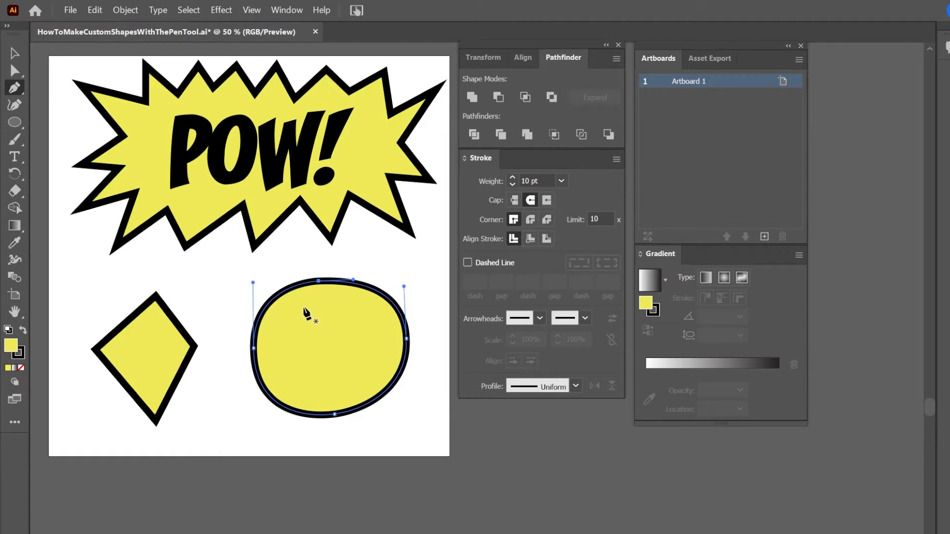
Draw a small rounded eye shape in the upper-left of the large rounded shape and cut it out with Minus Front
mouse_move(299, 308)
left_mouse_down()
mouse_move(276, 322)
mouse_move(276, 335)
left_mouse_up()
mouse_move(303, 338)
left_mouse_down()
mouse_move(317, 328)
mouse_move(313, 312)
mouse_move(283, 311)
left_mouse_up()
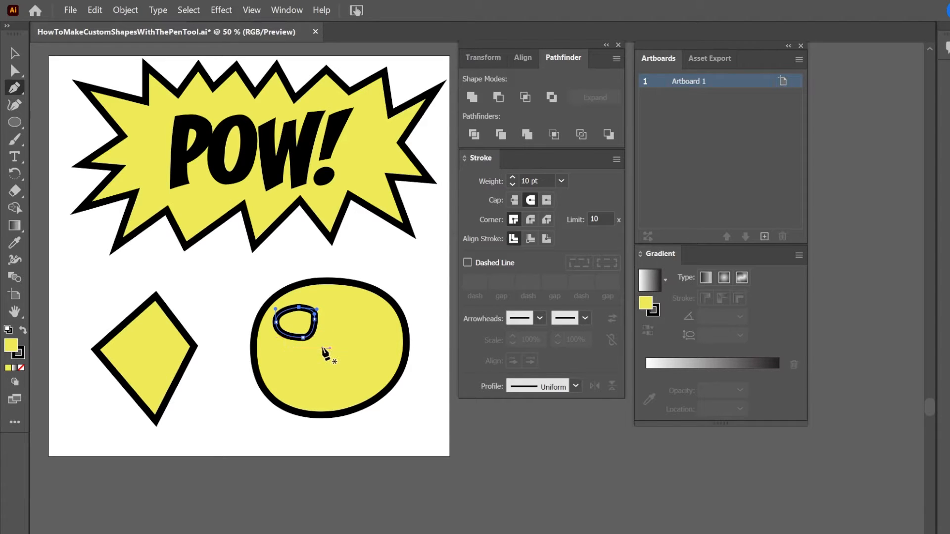
key("v")
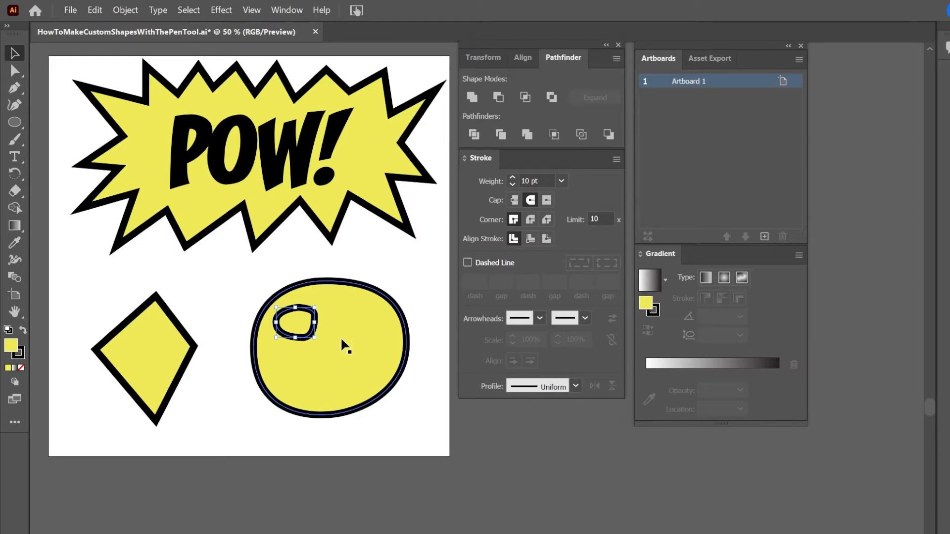
left_click(342, 339)
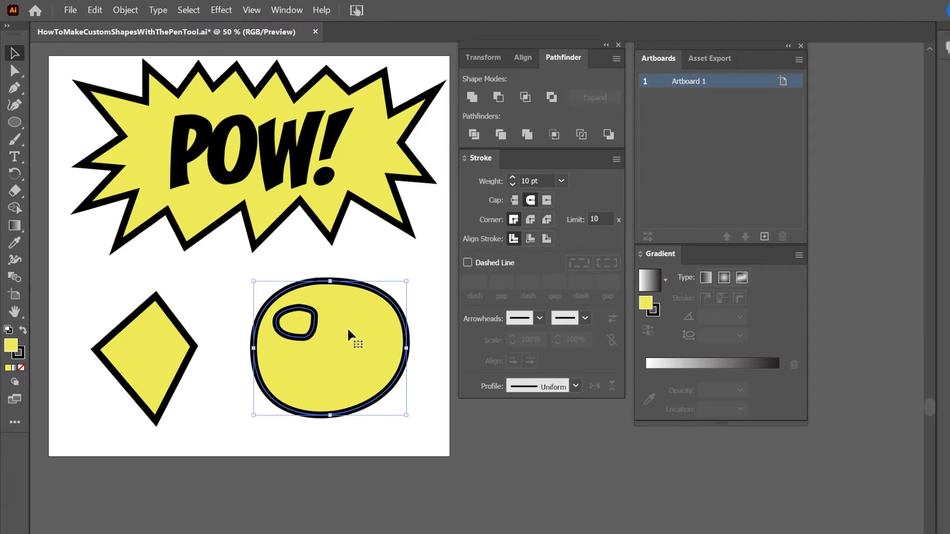
left_click(498, 97)
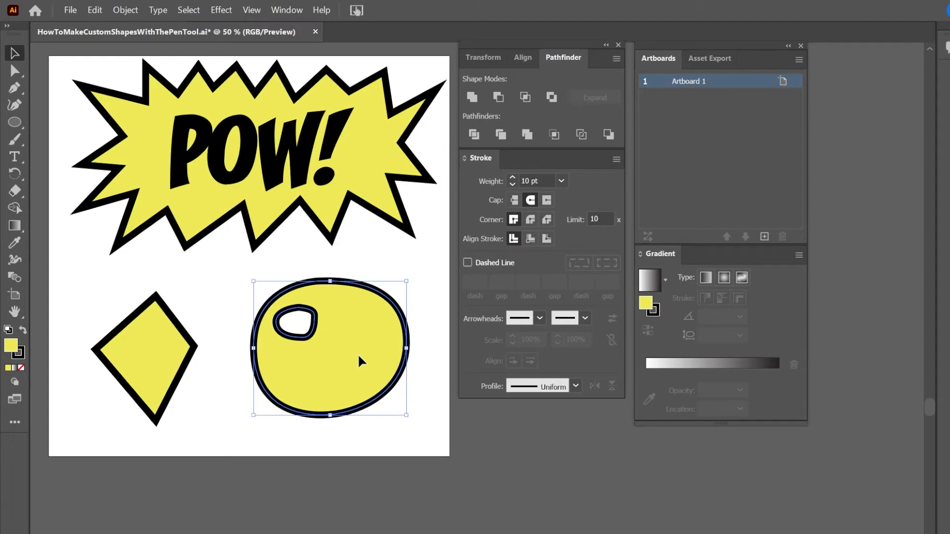
Move the rounded shape with its eye hole over the diamond so that the two overlap
left_click_drag(358, 353, 332, 363)
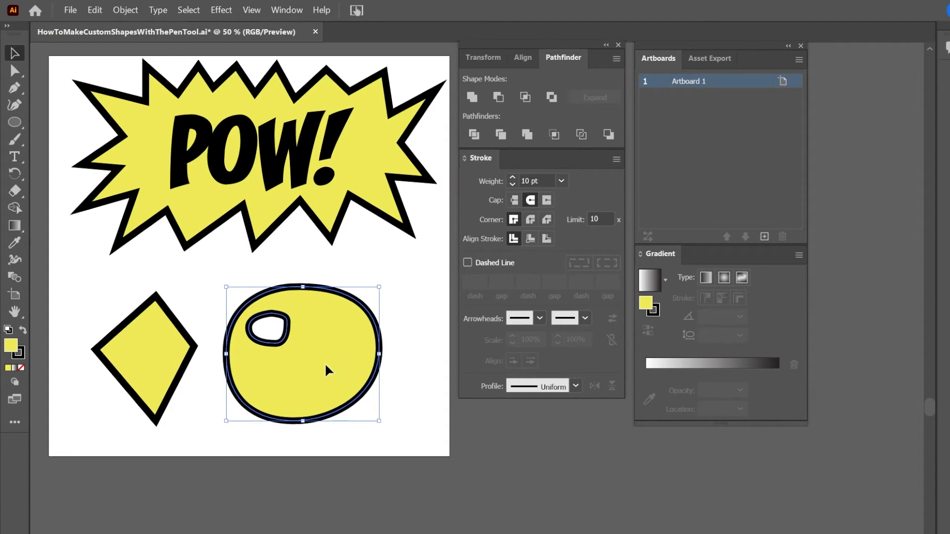
mouse_move(326, 363)
left_mouse_down()
mouse_move(244, 364)
mouse_move(217, 350)
mouse_move(218, 320)
mouse_move(307, 242)
mouse_move(324, 360)
mouse_move(313, 369)
mouse_move(332, 364)
left_mouse_up()
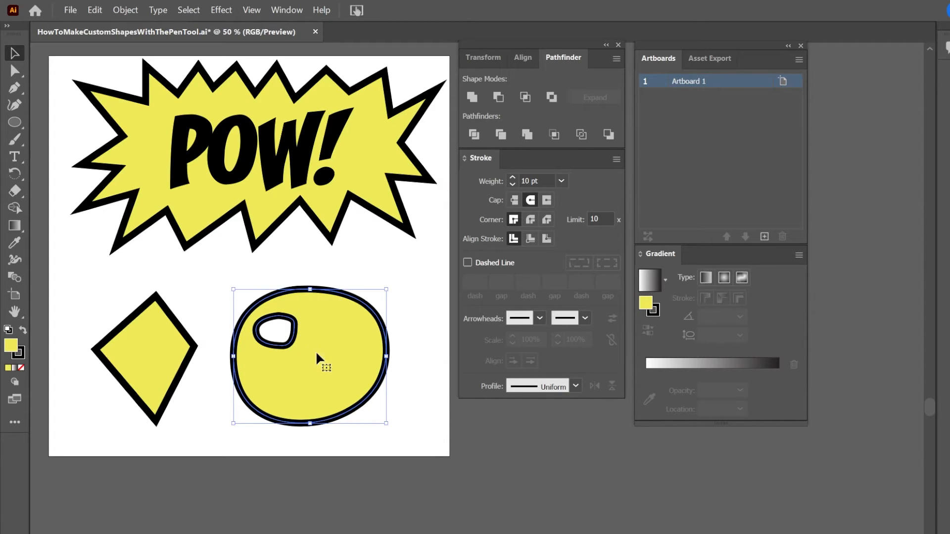
left_click_drag(317, 353, 257, 357)
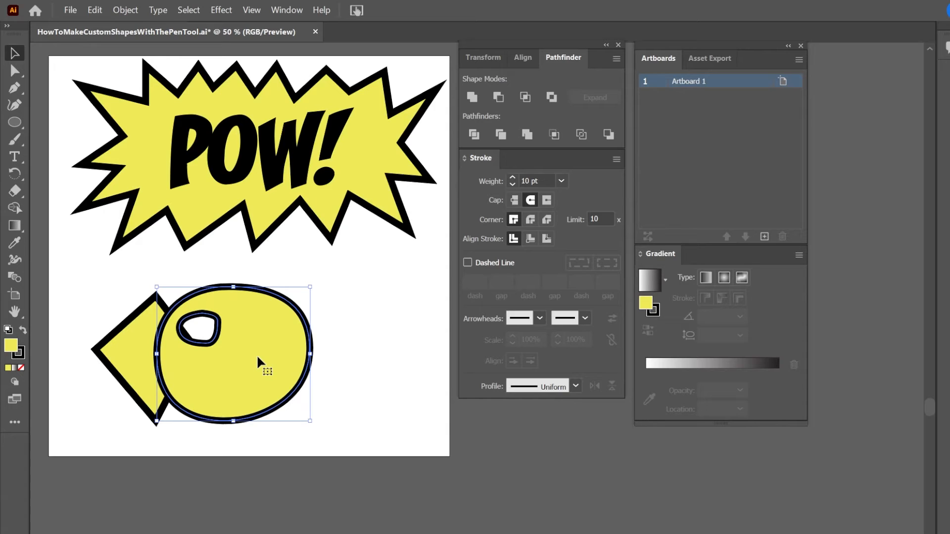
Send the rounded shape behind the diamond and bring it back to the front
key("a")
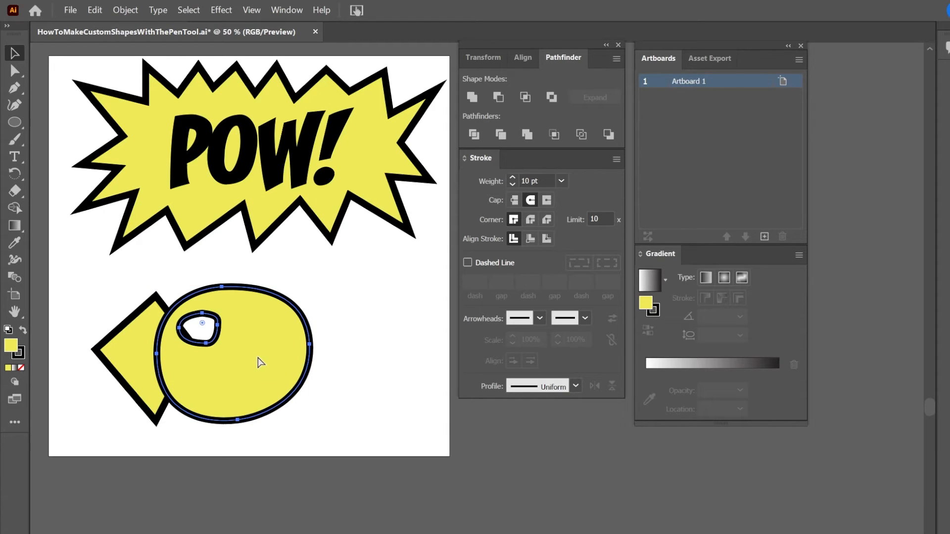
key("ctrl+shift+bracketleft")
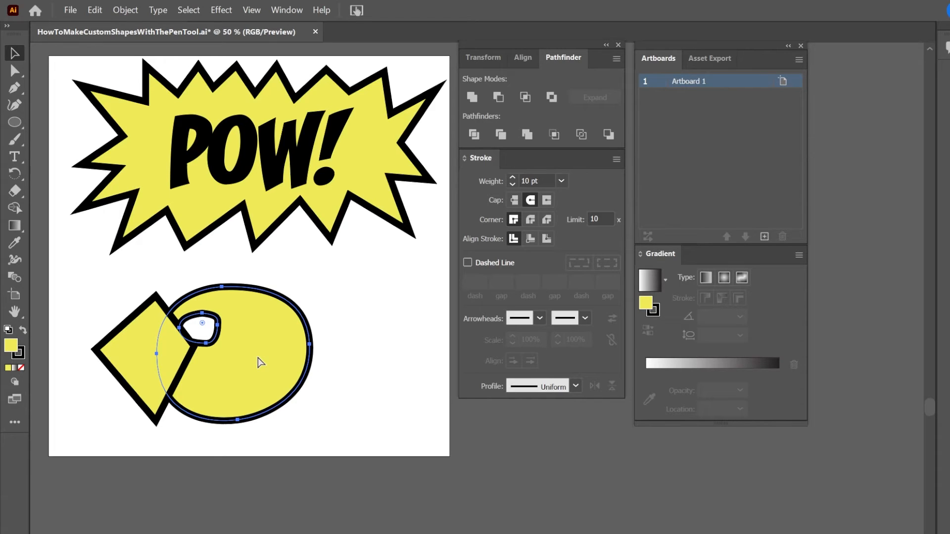
key("ctrl+shift+bracketright")
key("v")
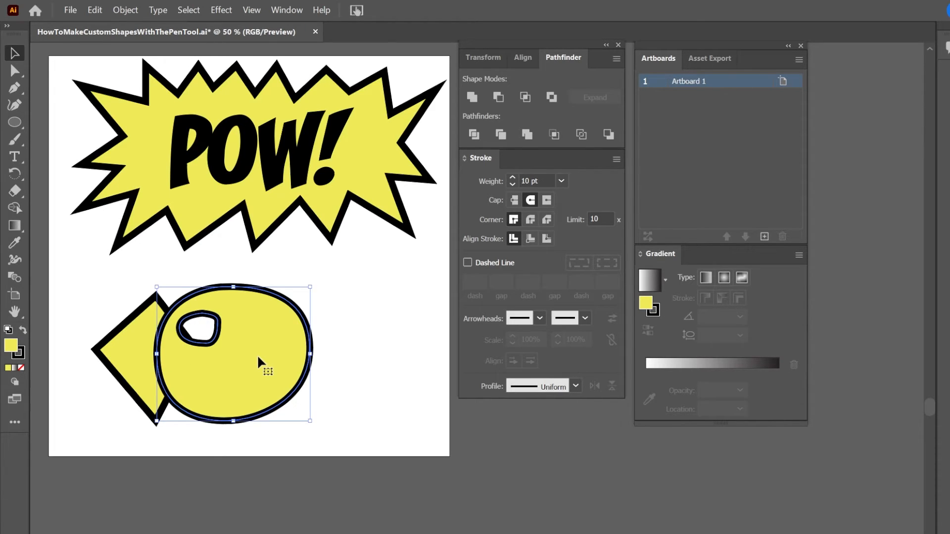
Move the rounded shape onto the starburst's lower edge and send it to the back
left_click_drag(256, 355, 250, 275)
right_click(251, 277)
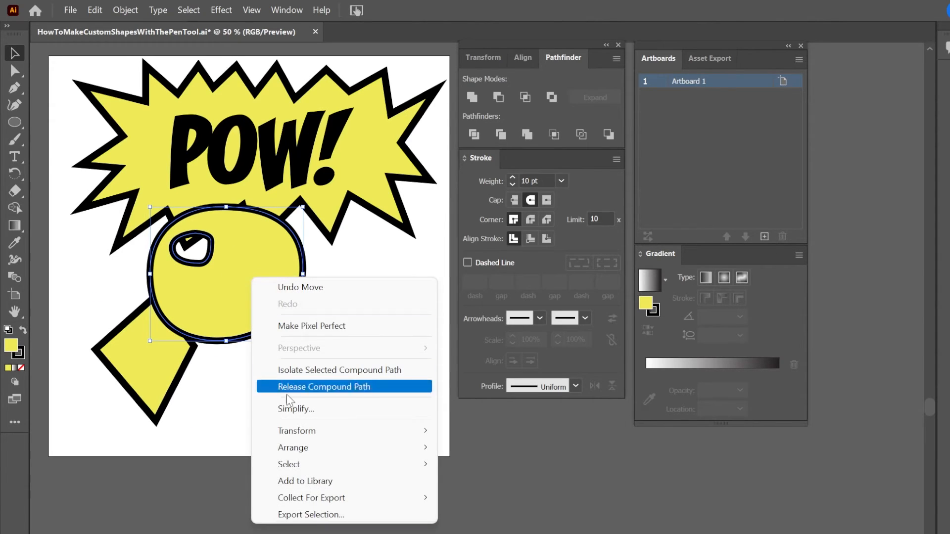
mouse_move(292, 448)
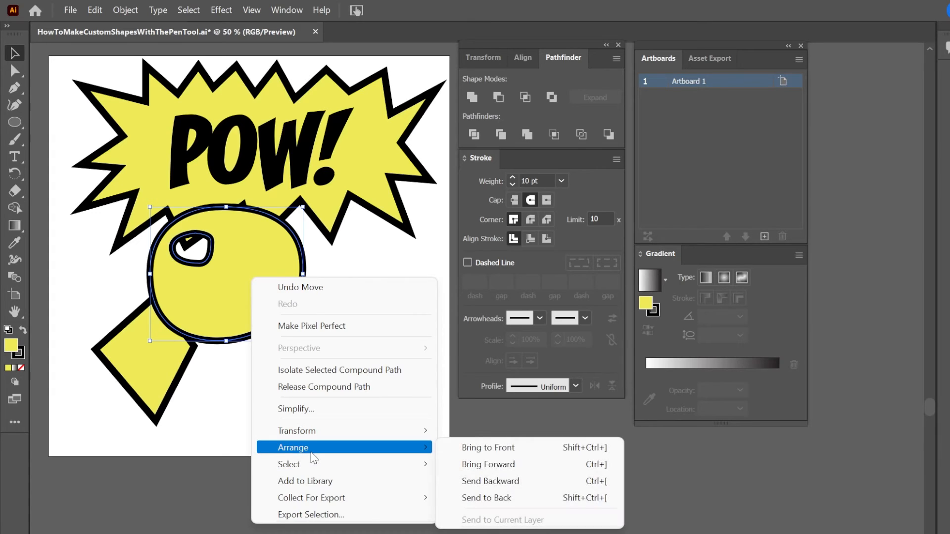
left_click(483, 496)
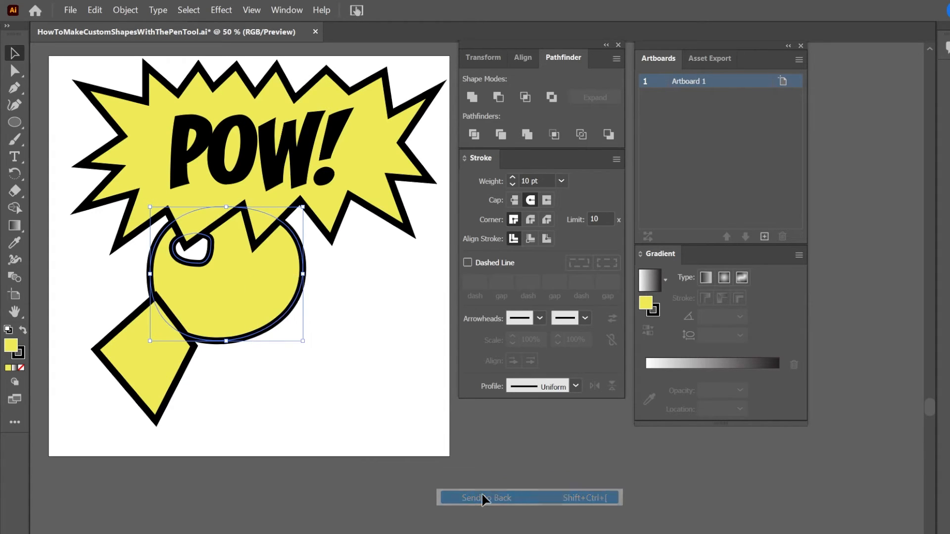
Bring the rounded shape to the front and move it to the empty space beside the diamond
right_click(224, 233)
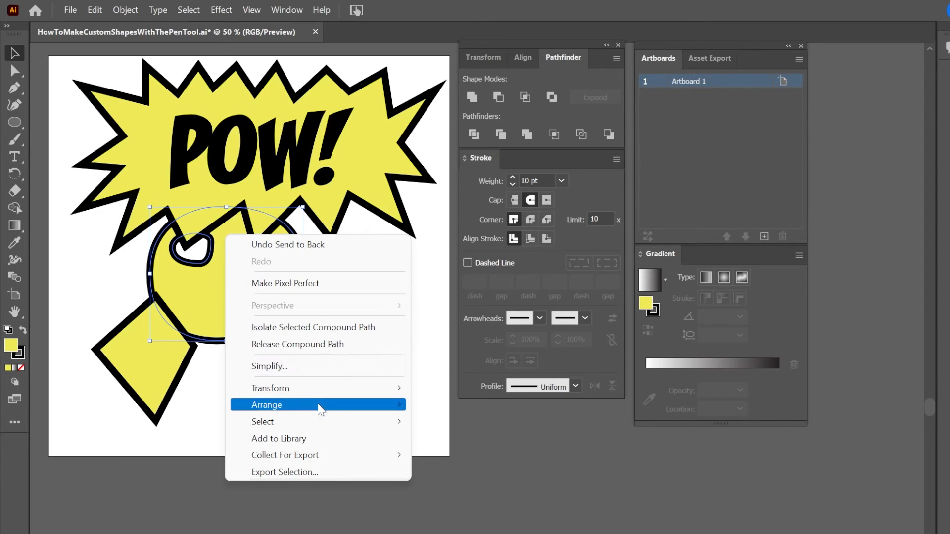
mouse_move(319, 406)
left_click(448, 406)
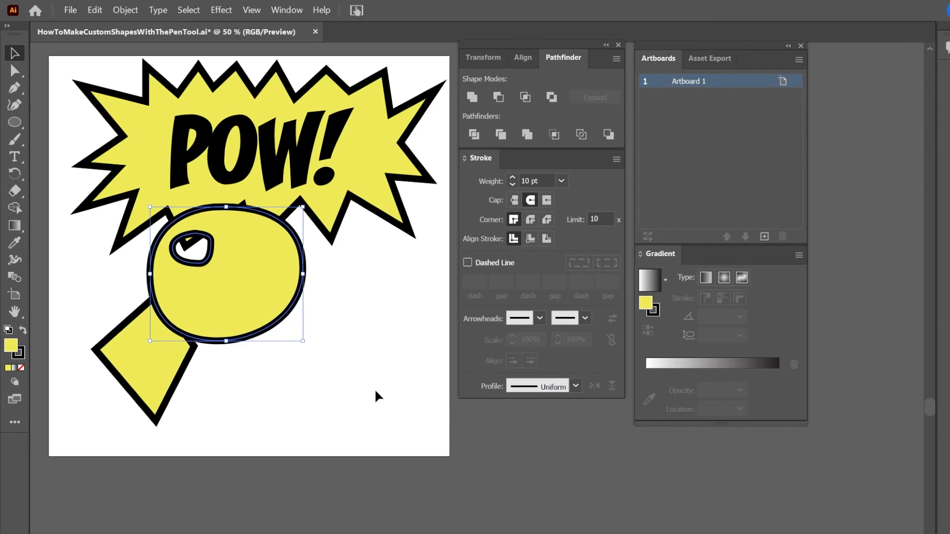
left_click_drag(248, 292, 321, 369)
Draw a second small rounded eye in the upper-right of the rounded shape and cut it out with Minus Front
key("p")
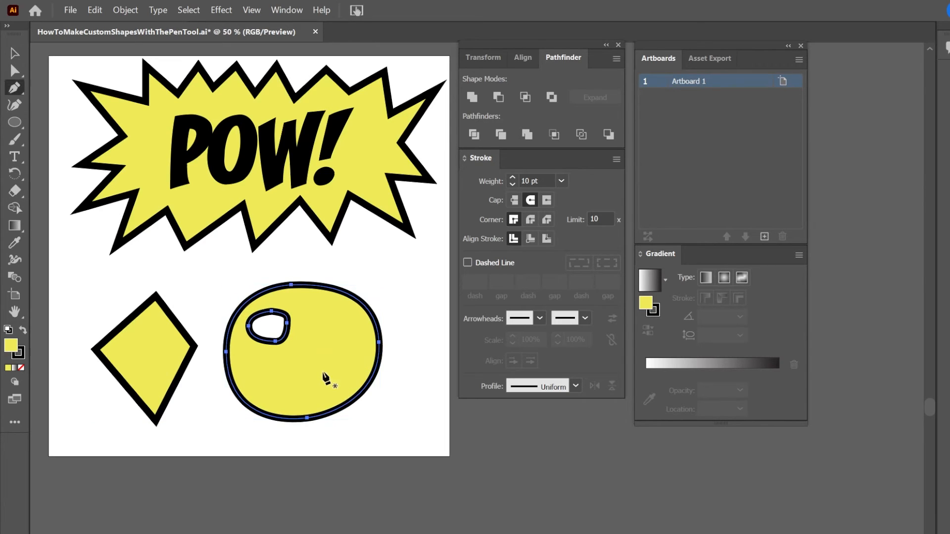
key("ctrl+shift+a")
left_click(337, 311)
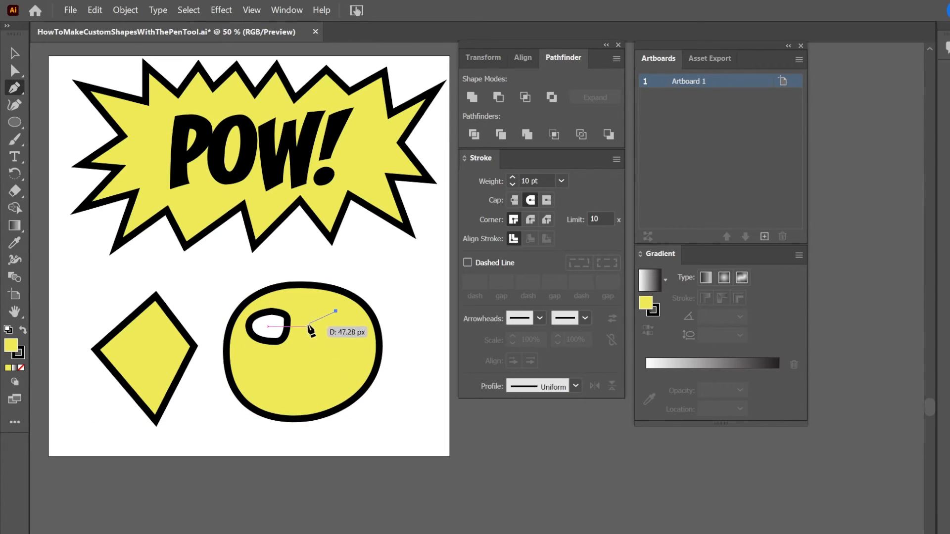
left_click_drag(307, 326, 342, 317)
key("v")
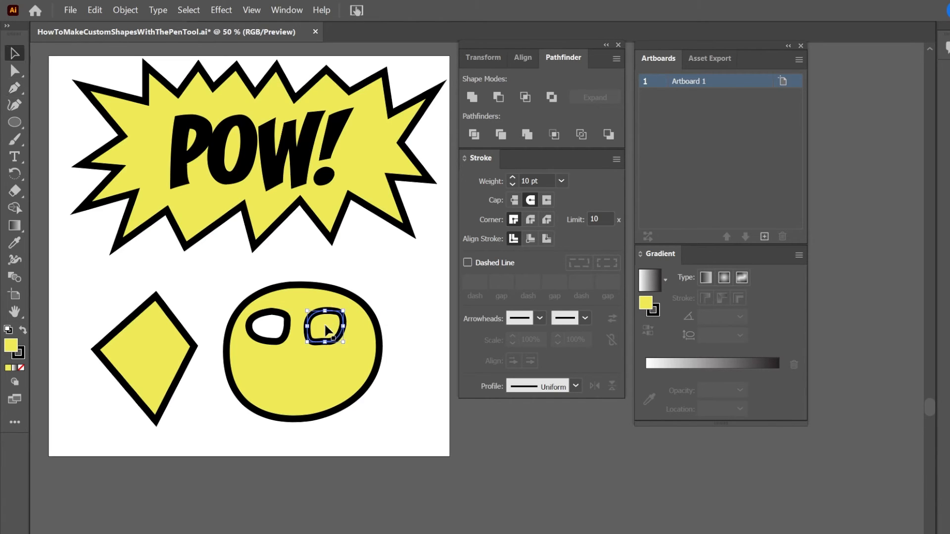
left_click(314, 373)
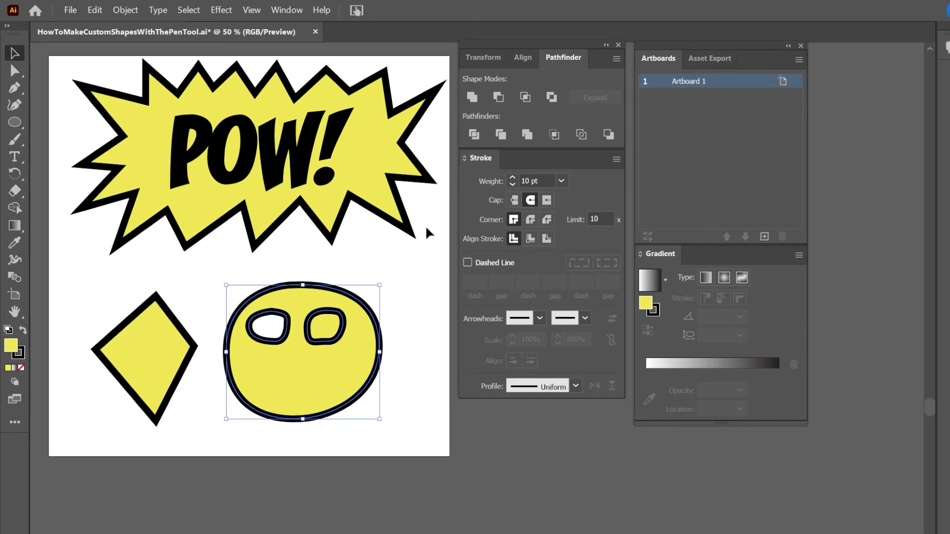
left_click(497, 98)
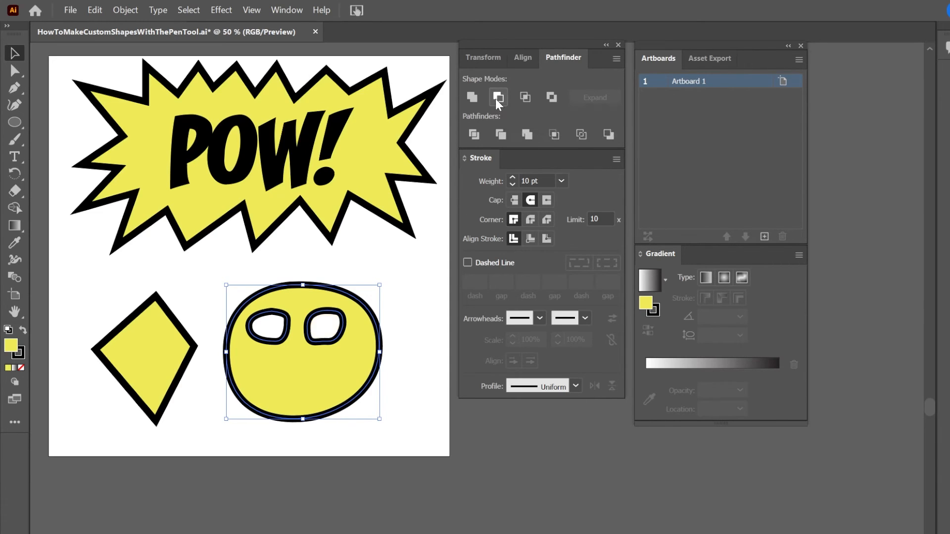
Draw a closed smiling mouth with the Pen tool below the eyes, with a nearly straight top edge and a curved bottom
left_click(209, 400)
key("p")
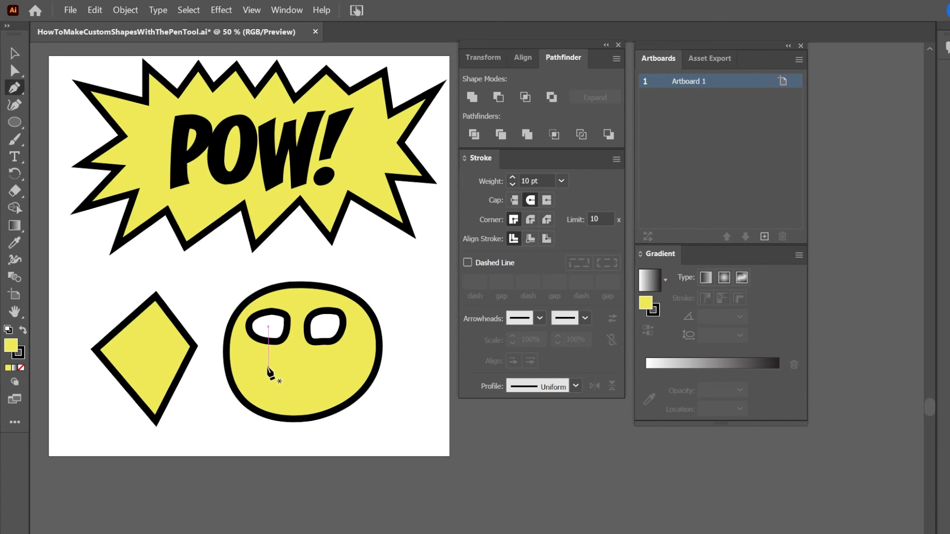
left_click(253, 362)
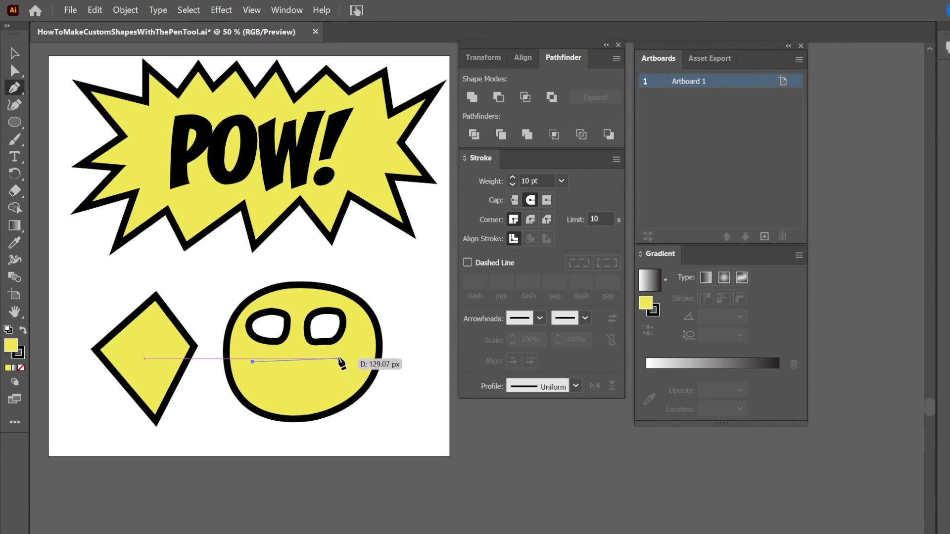
left_click(347, 358)
left_click_drag(292, 394, 250, 397)
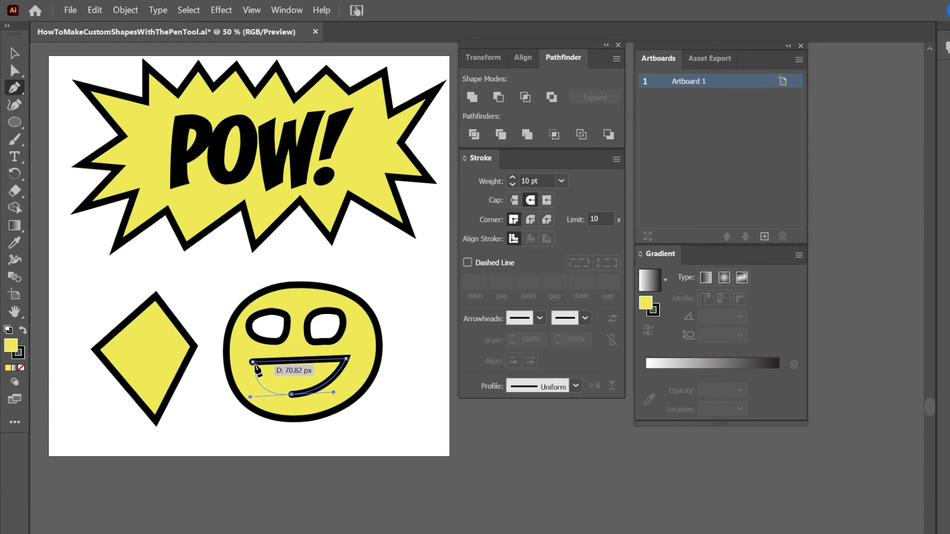
left_click(253, 362)
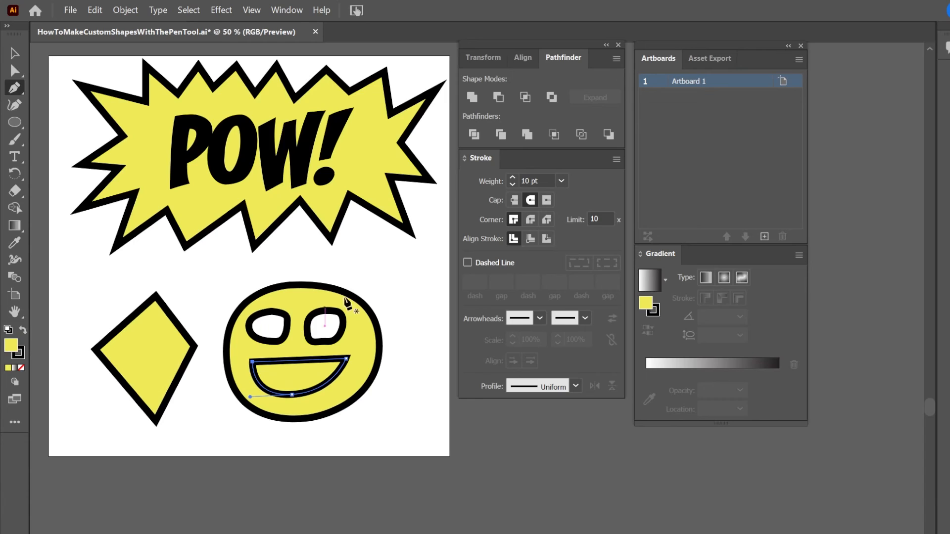
Cut the mouth shape out of the rounded face with Minus Front and deselect the result
key("v")
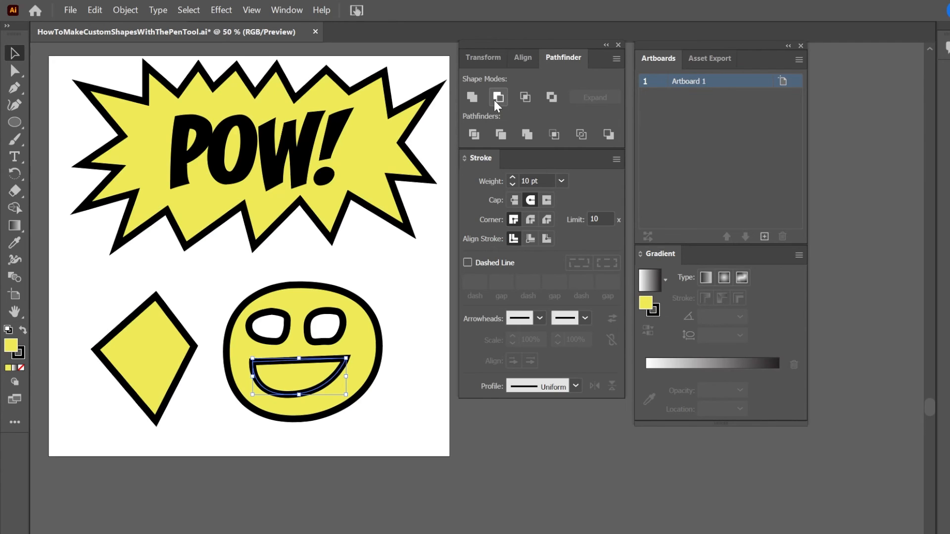
left_click(380, 352, "shift")
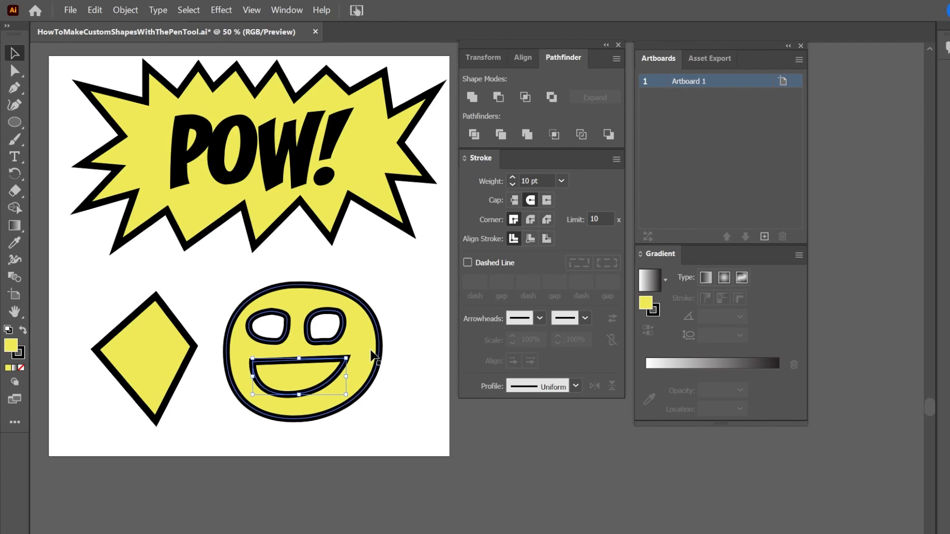
left_click(502, 96)
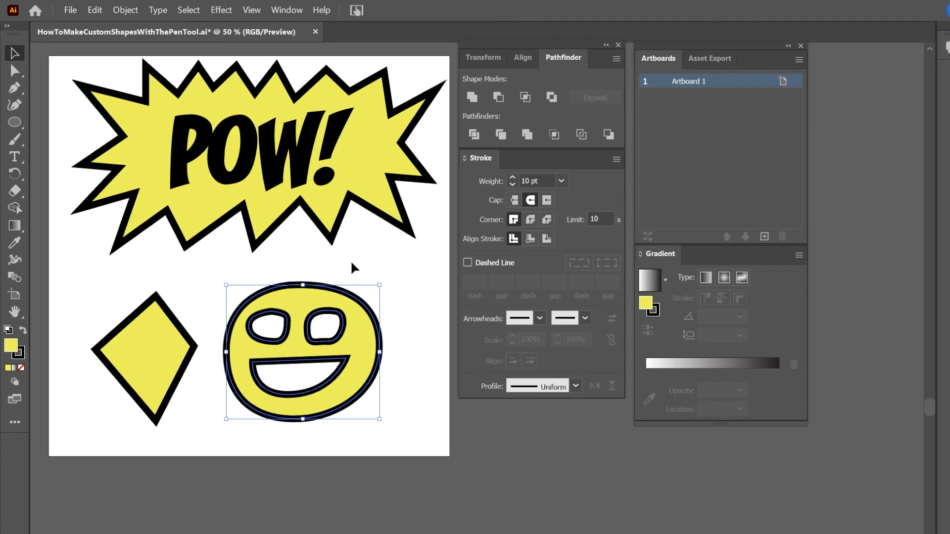
left_click(391, 256)
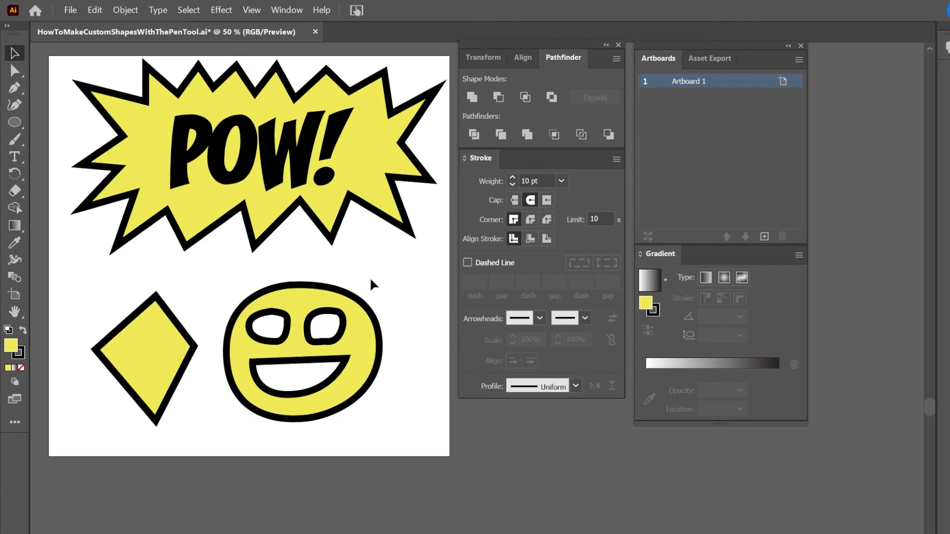